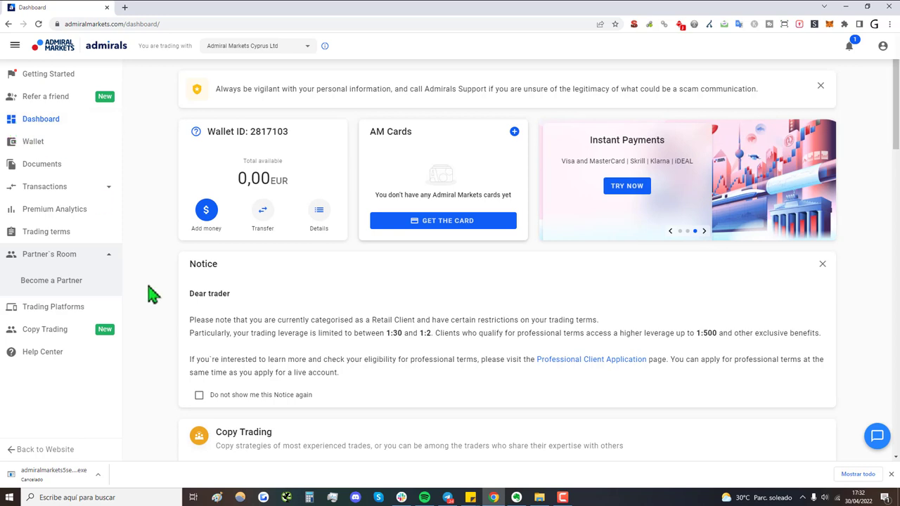
Step: Collapse the Partner's Room section and review the dashboard's wallet, cards, notice, copy trading, live and demo accounts, news and webinars
click(111, 255)
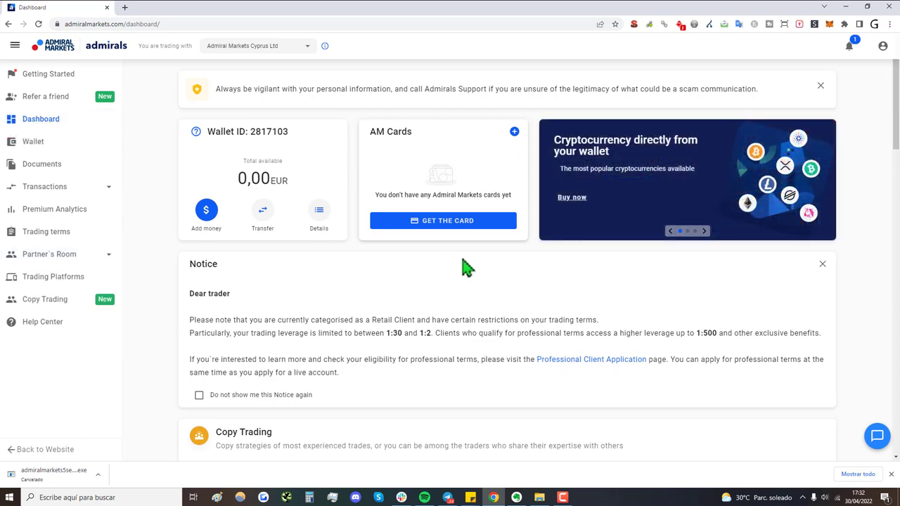
scroll(241, 312, down, 2)
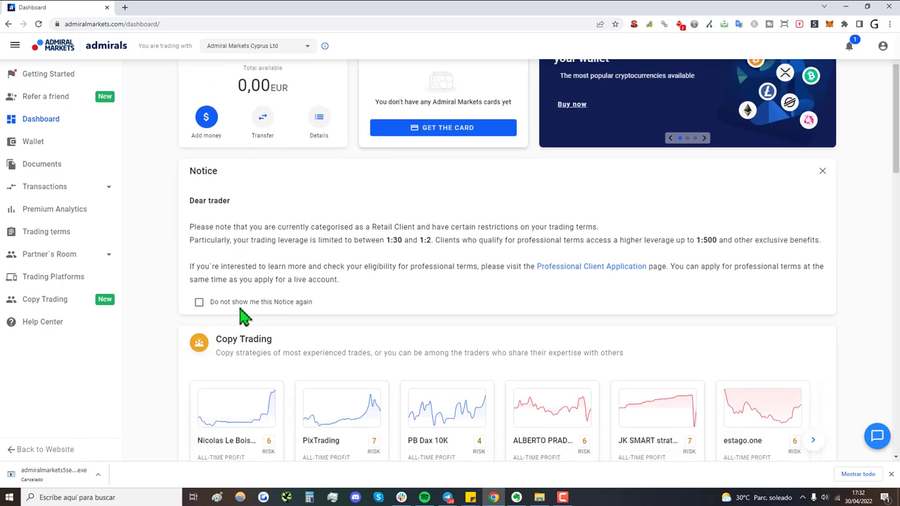
scroll(238, 298, down, 1)
scroll(682, 247, up, 3)
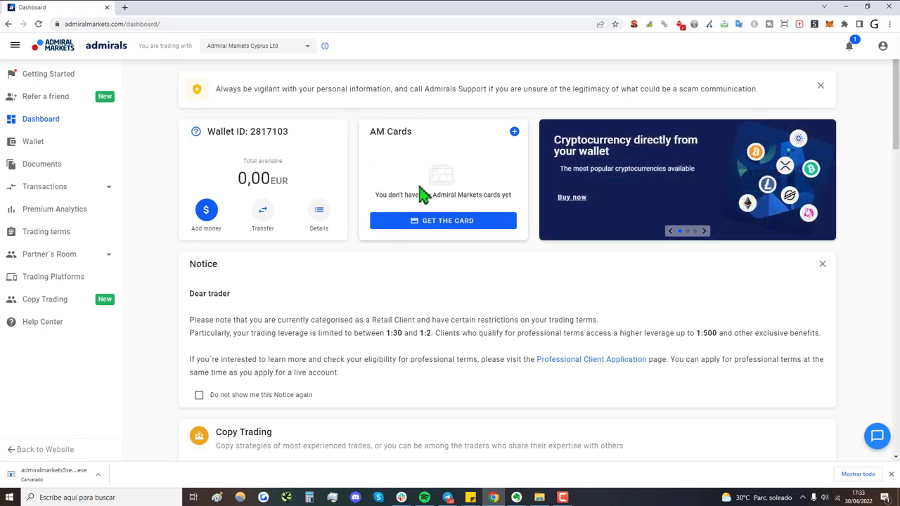
scroll(422, 195, down, 5)
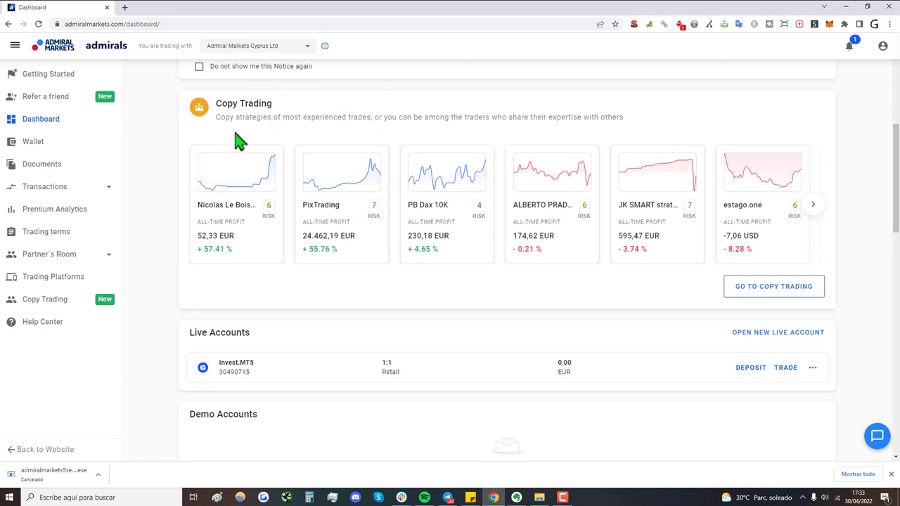
scroll(492, 207, down, 1)
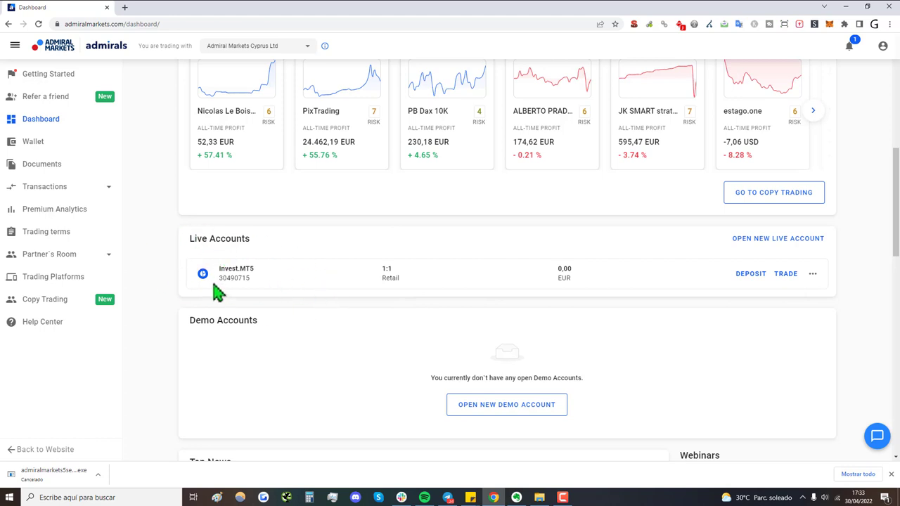
scroll(239, 267, down, 2)
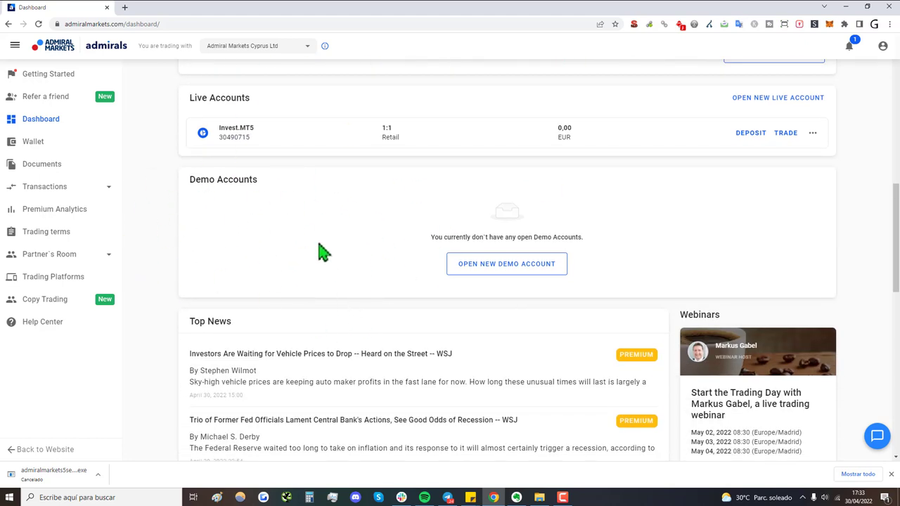
scroll(319, 279, down, 7)
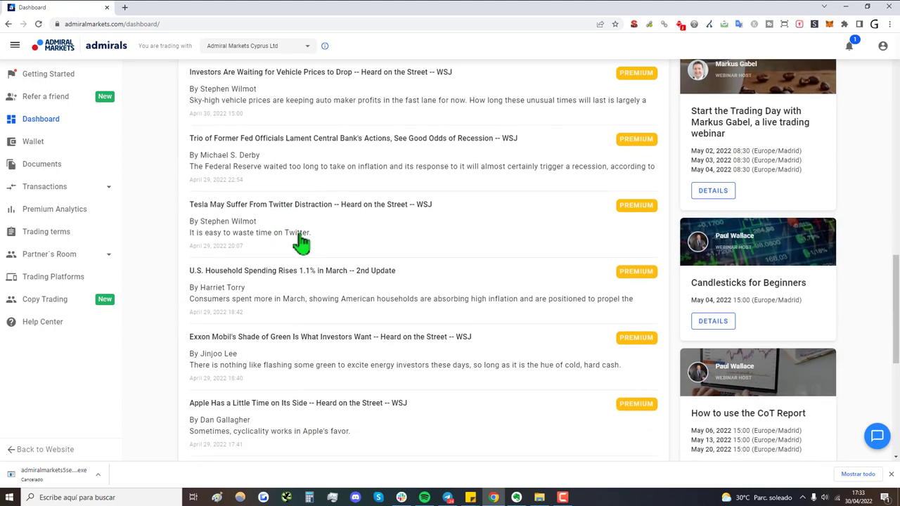
scroll(358, 246, down, 3)
scroll(367, 295, up, 9)
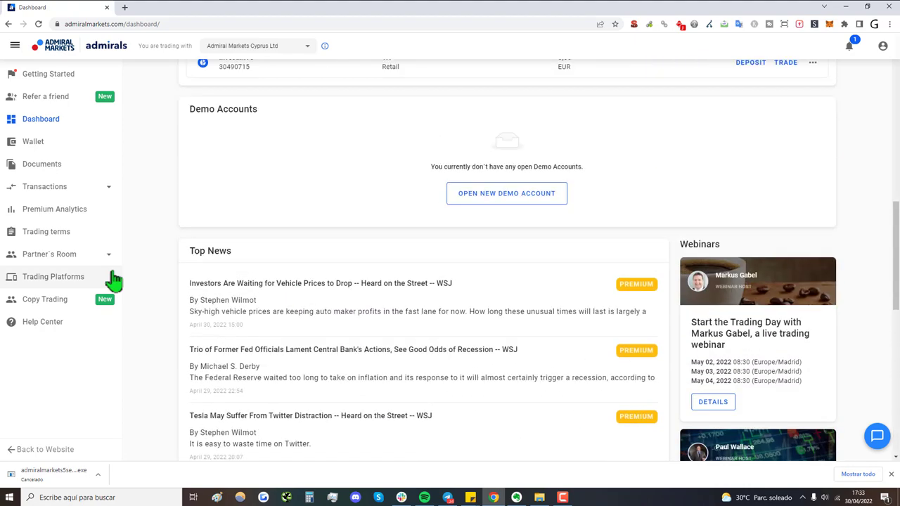
scroll(307, 336, up, 10)
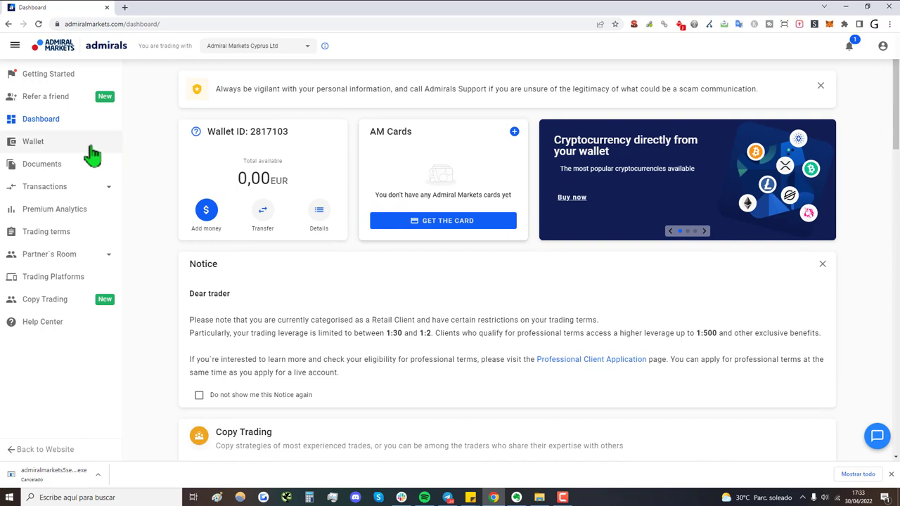
Step: Open the wallet and view its crypto exchange form, returning to the wallet overview
click(92, 145)
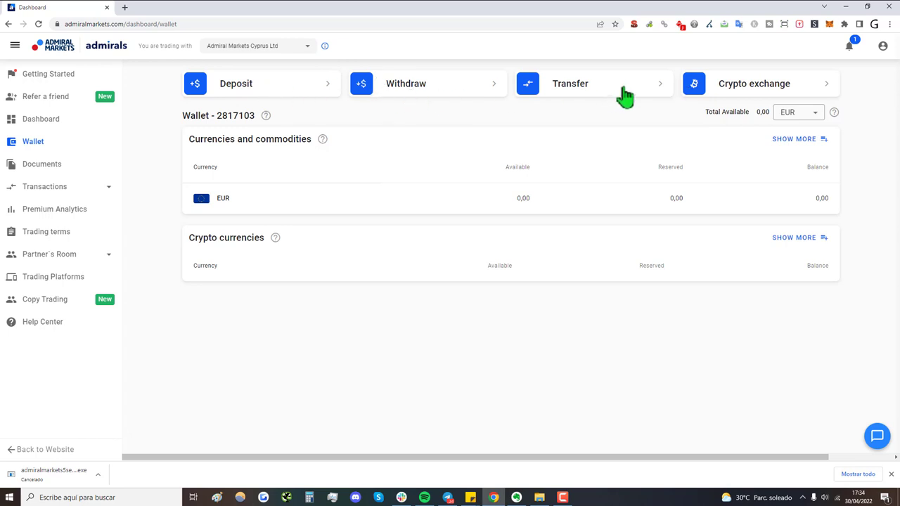
click(750, 94)
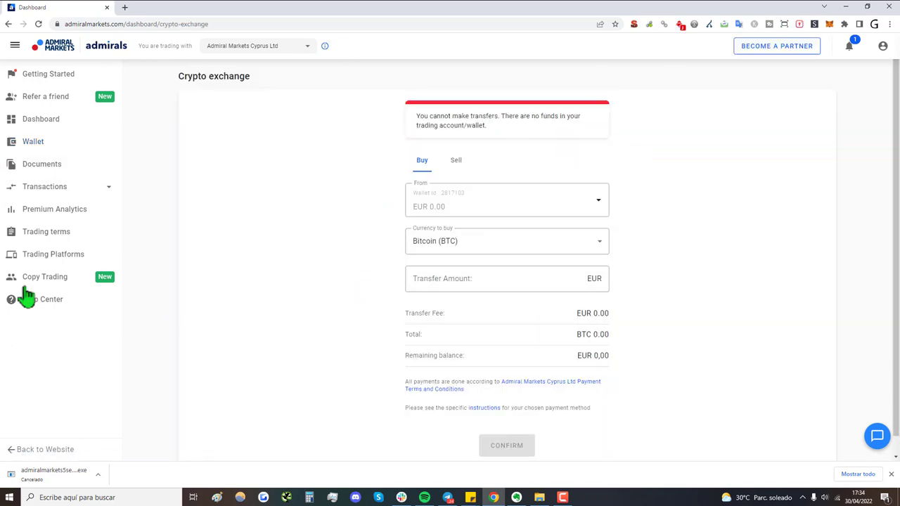
click(55, 147)
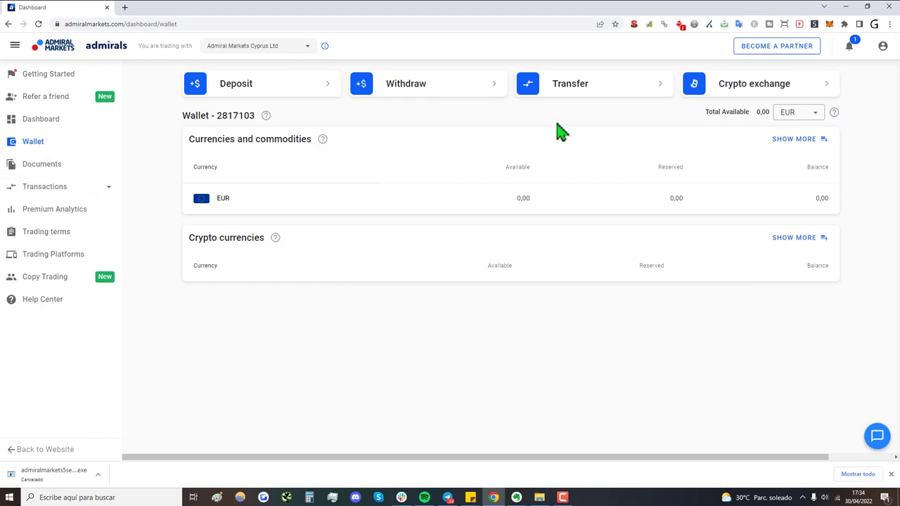
Step: View the wallet's transfer form for both the current company and another company, returning to the wallet overview
click(604, 83)
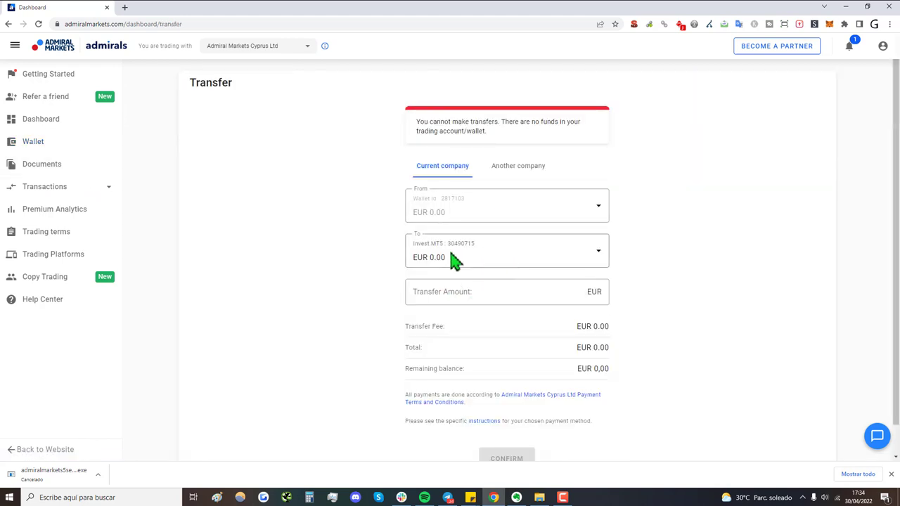
click(568, 267)
click(517, 169)
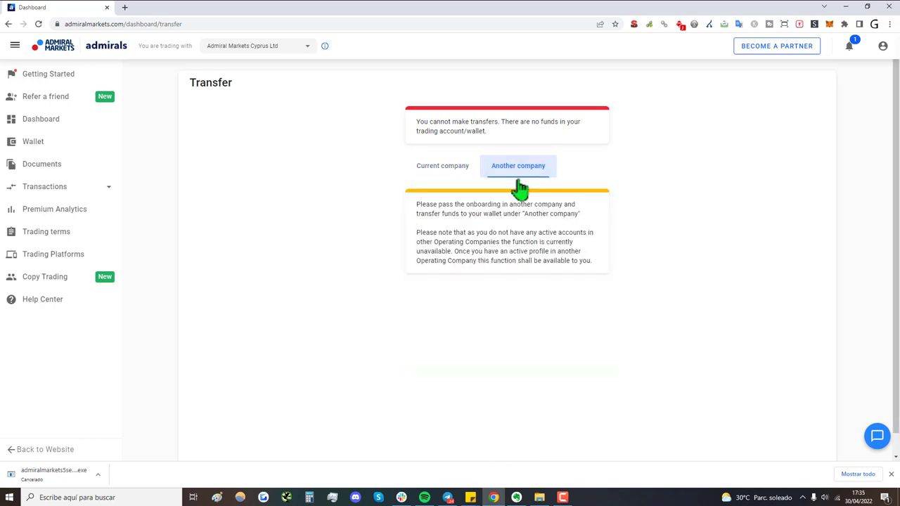
click(450, 171)
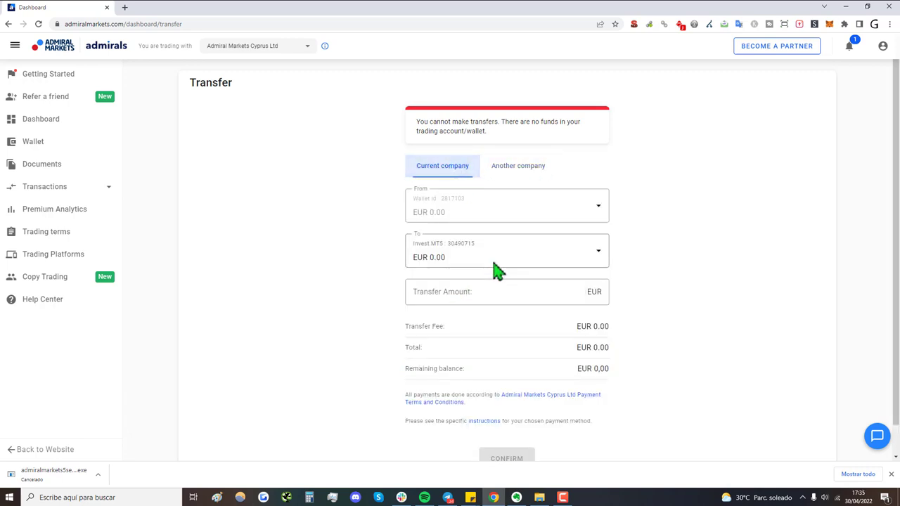
click(7, 24)
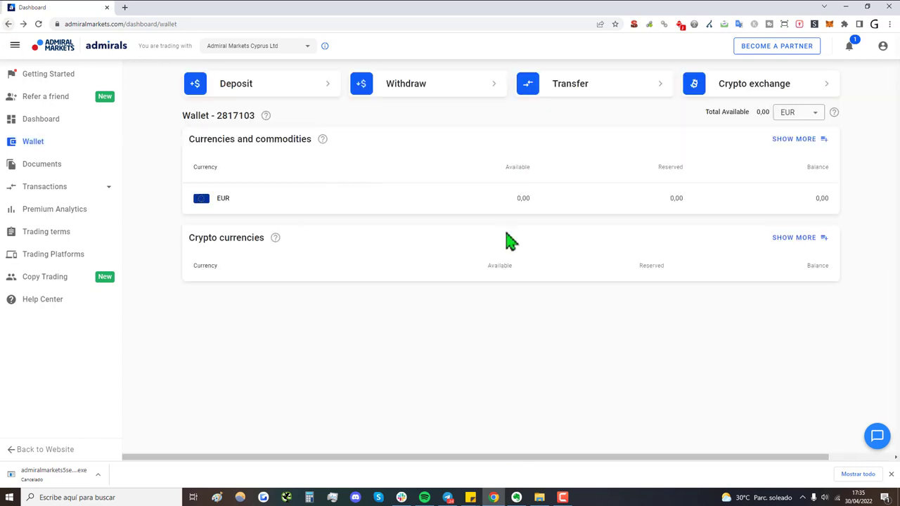
Step: Review the wallet's withdrawal and deposit payment methods, returning to the wallet overview
click(388, 97)
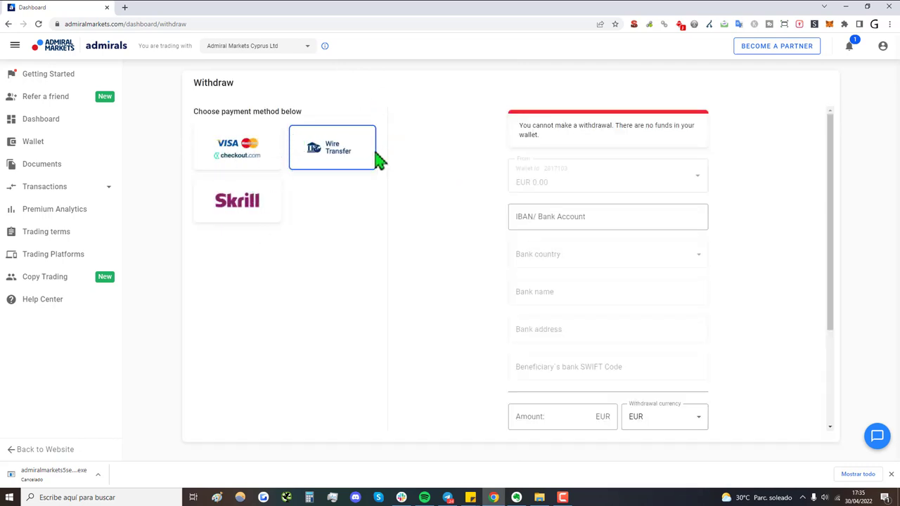
click(8, 24)
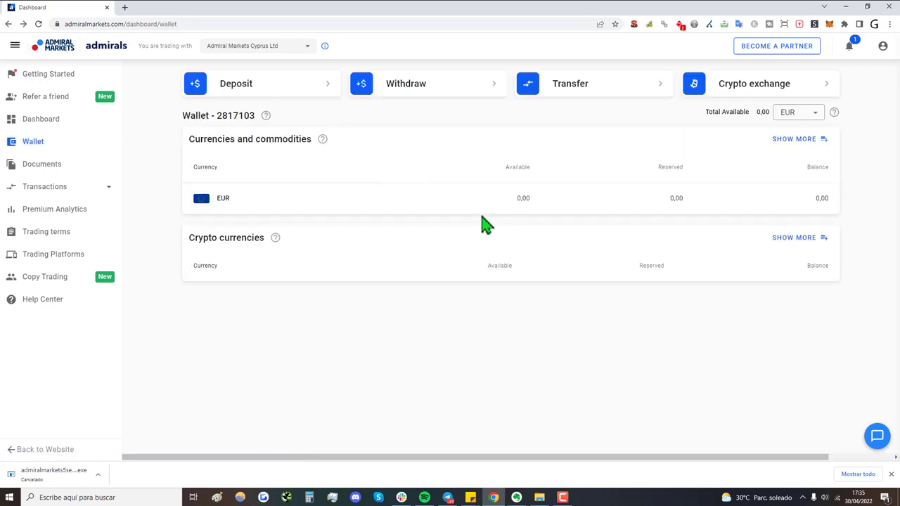
click(287, 93)
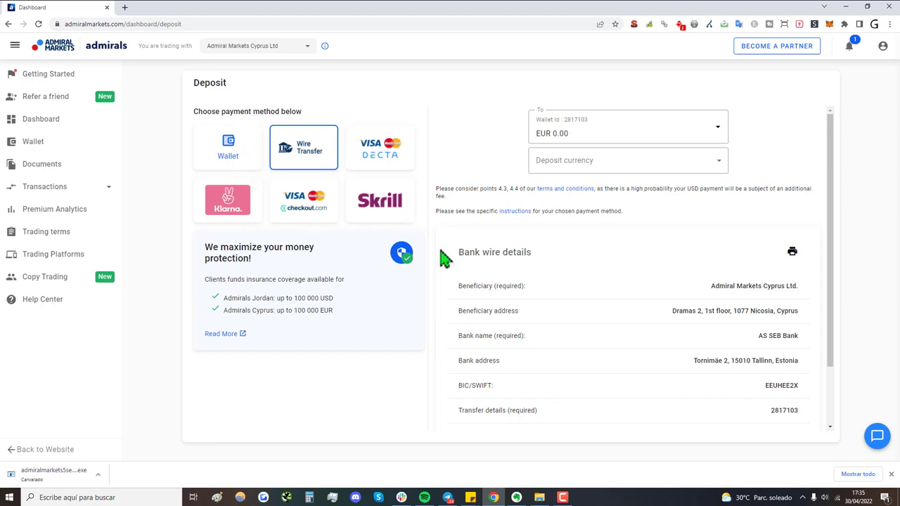
click(8, 24)
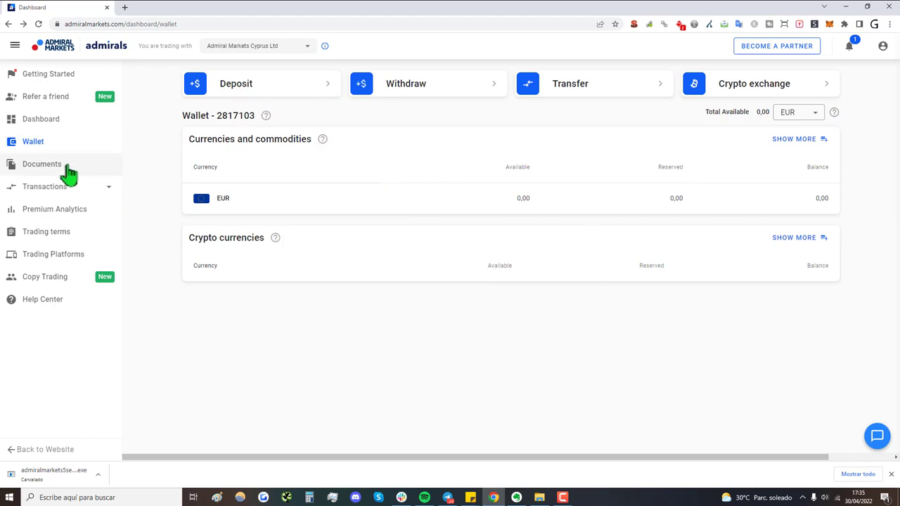
Step: View the uploaded verification documents and the recent transactions history, collapsing the Transactions section when done
click(42, 164)
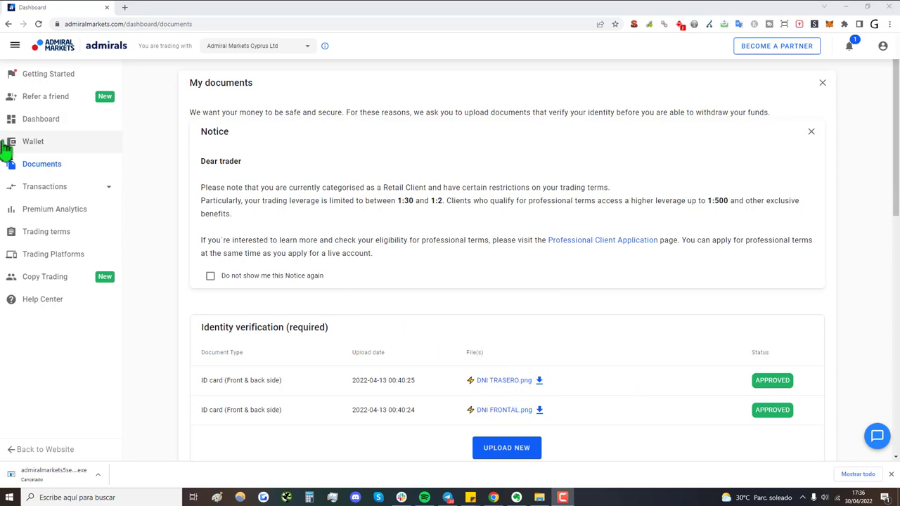
click(107, 189)
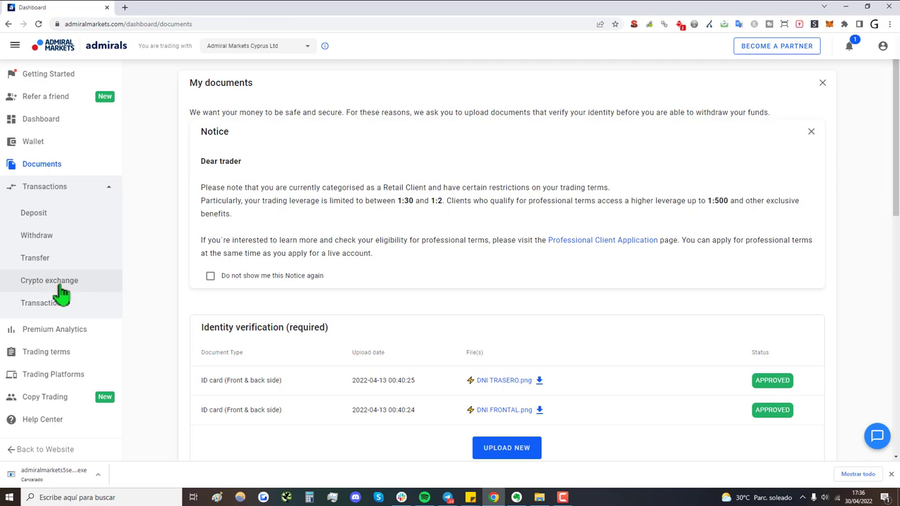
click(66, 308)
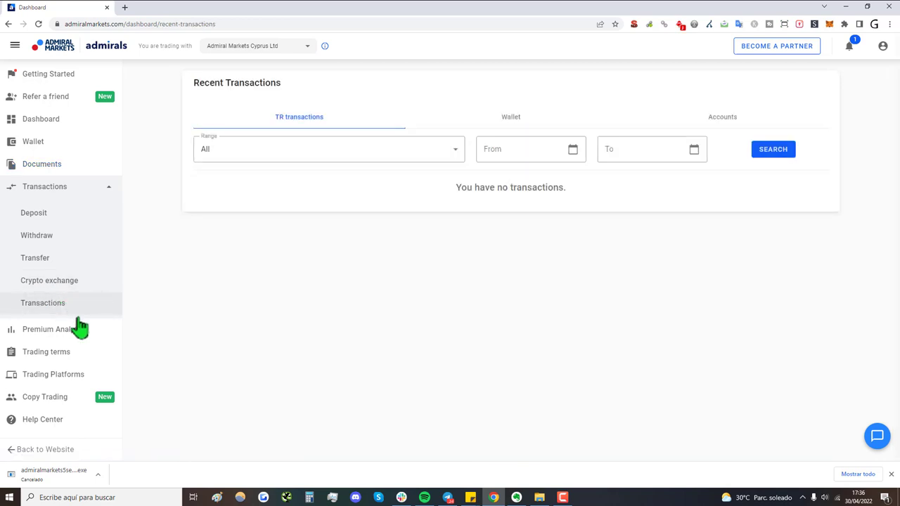
click(60, 191)
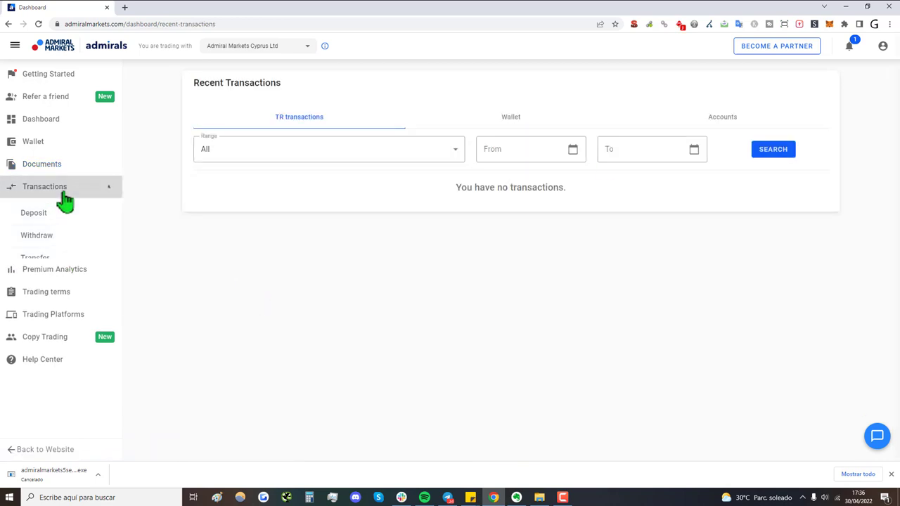
Step: Open Premium Analytics, dismiss the translation offer and view the Market News, returning to the account dashboard
click(63, 218)
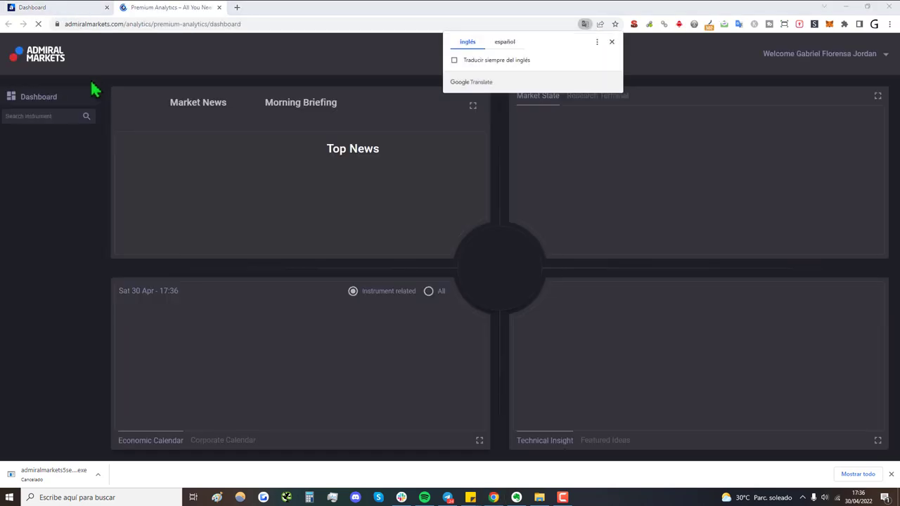
click(612, 44)
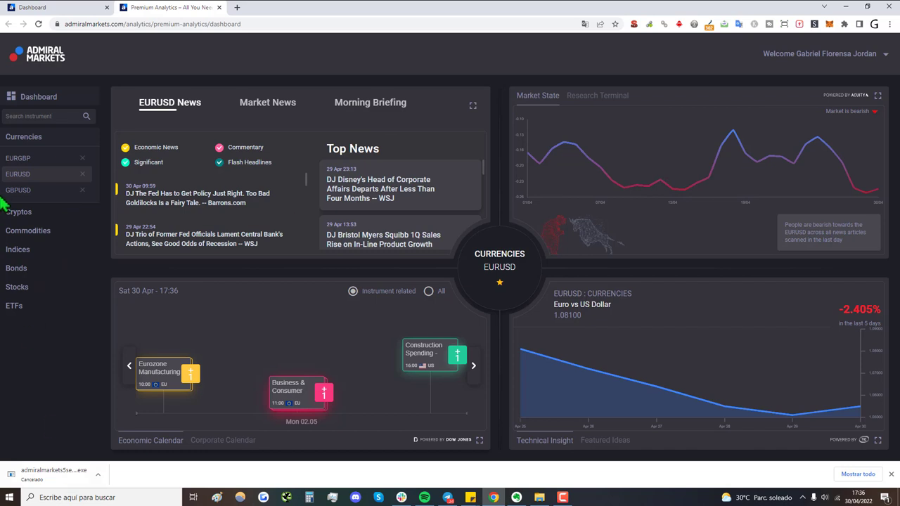
click(251, 121)
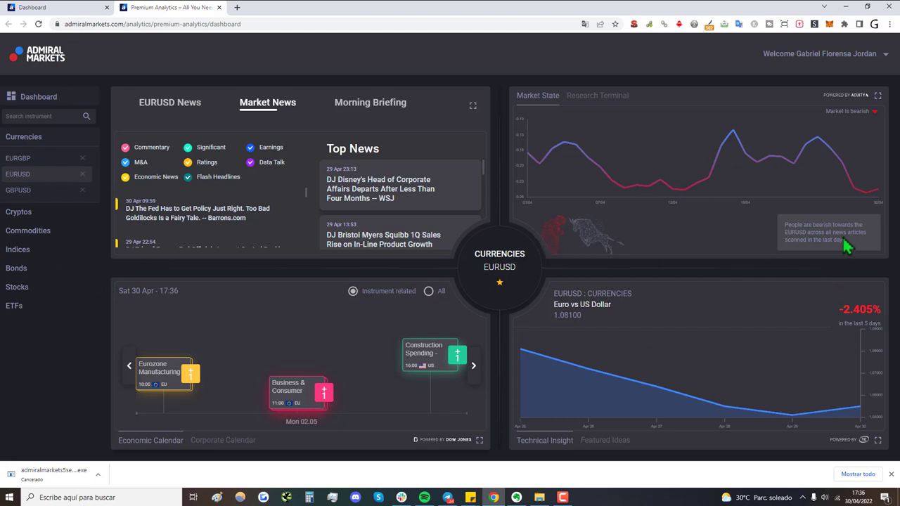
click(25, 10)
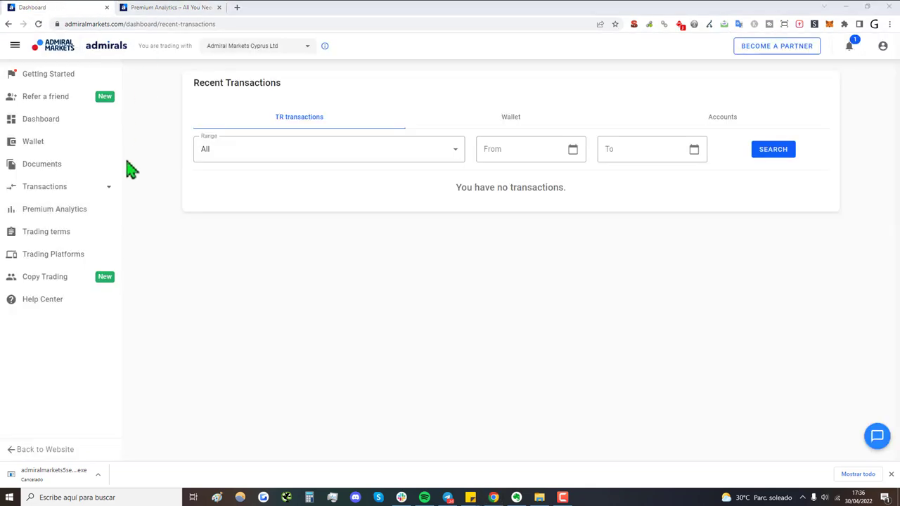
Step: Review the trading terms, comparing retail and professional conditions and the margin requirements for popular instruments
click(47, 232)
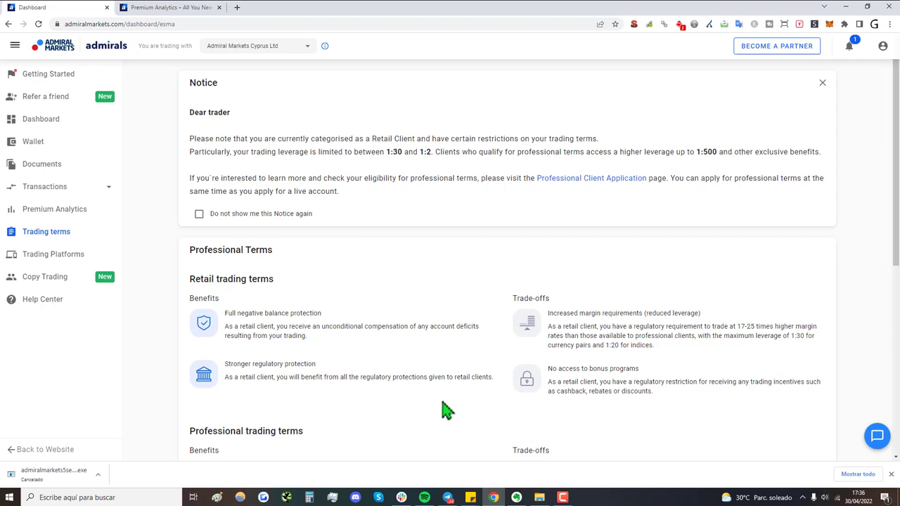
scroll(447, 411, down, 4)
scroll(404, 411, down, 1)
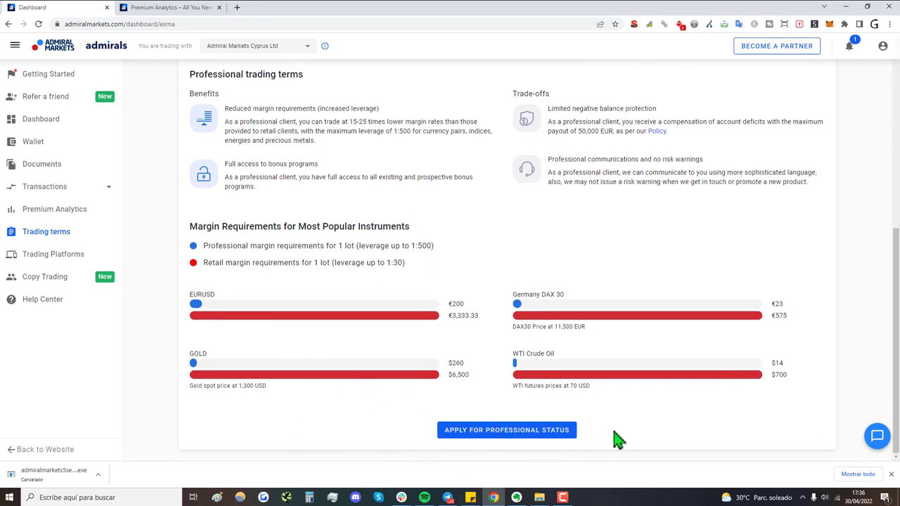
scroll(412, 245, up, 5)
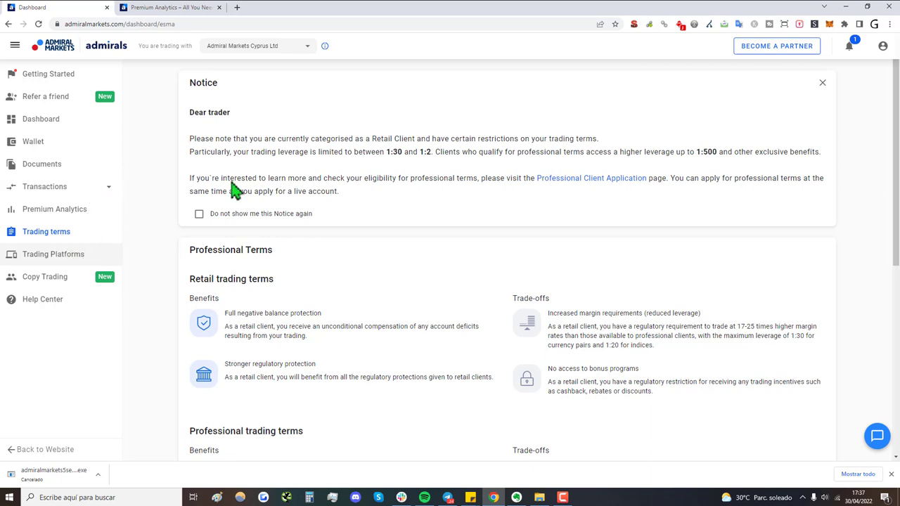
Step: Review the MetaTrader 5 and MetaTrader 4 options among the trading platforms and open the MT5 WebTrader
click(74, 257)
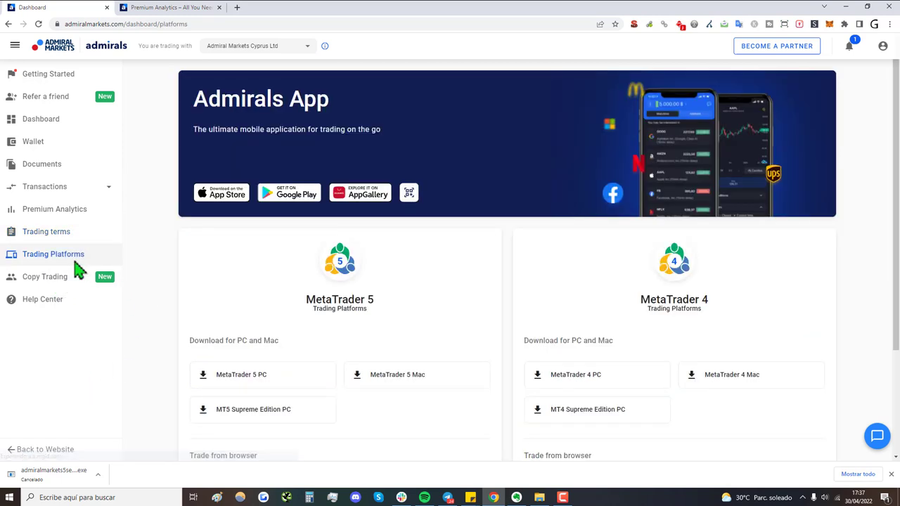
scroll(540, 205, down, 2)
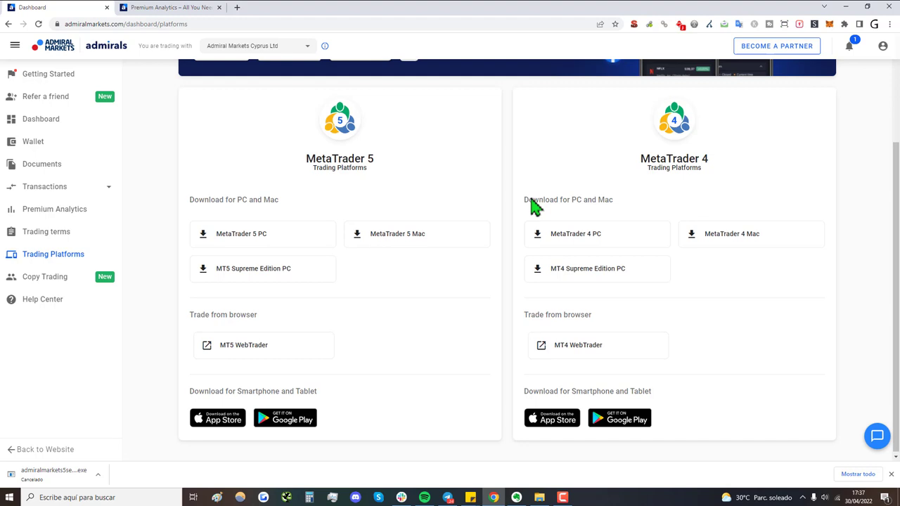
scroll(611, 183, down, 1)
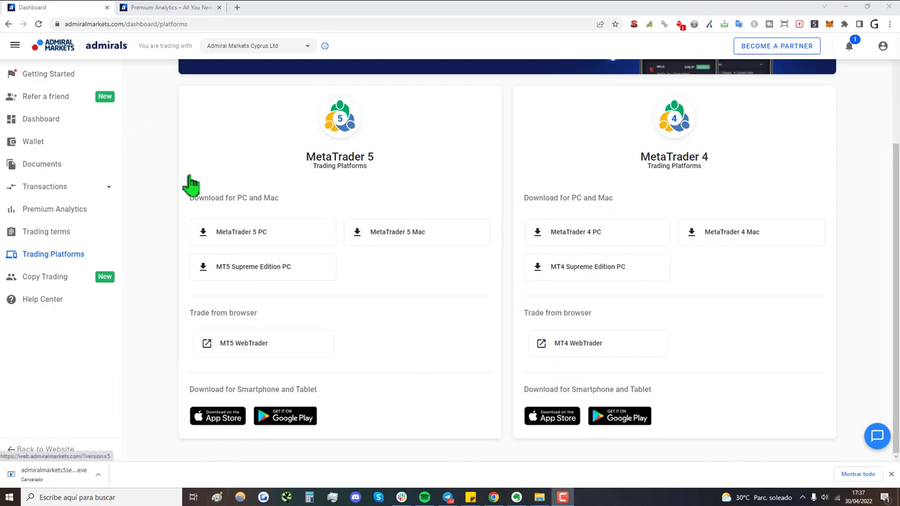
click(243, 343)
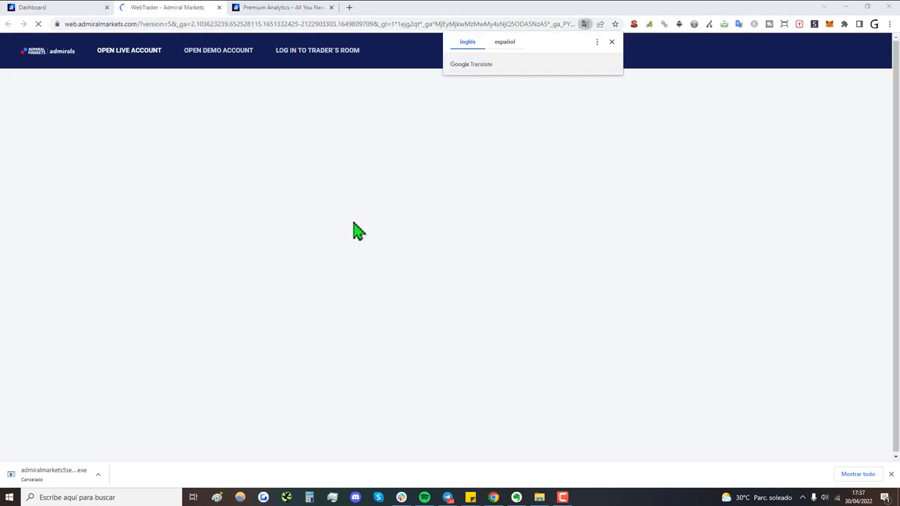
Step: Dismiss the translation offer on the WebTrader page and close the Premium Analytics page
click(612, 41)
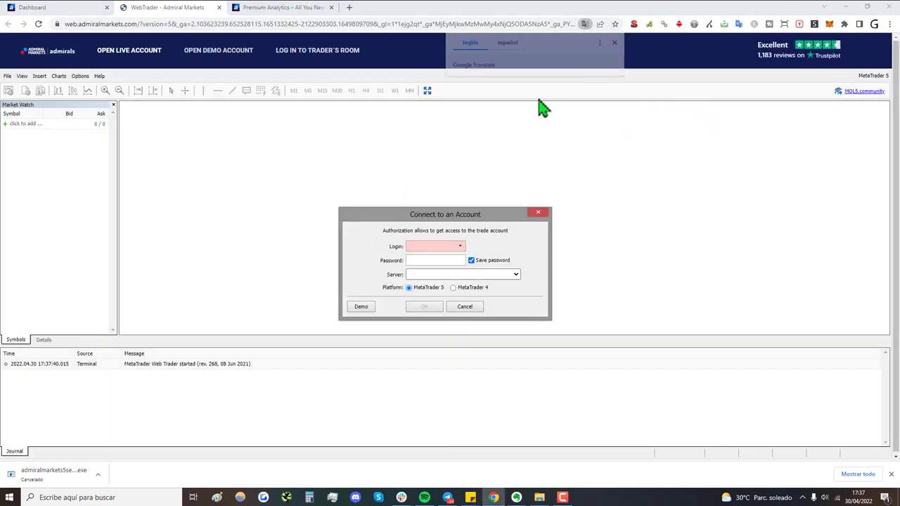
middle_click(294, 9)
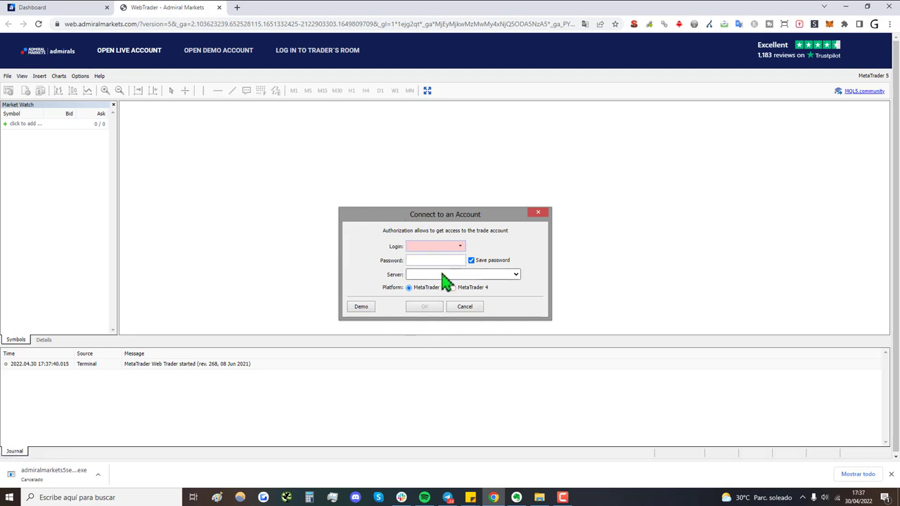
Step: View the live account sign-up page and the demo trading account page from WebTrader, closing each when done
click(145, 62)
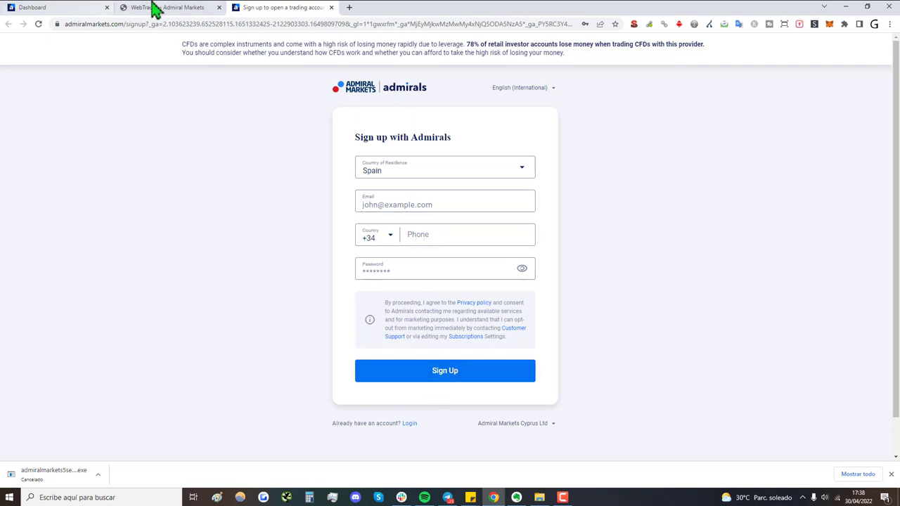
click(203, 8)
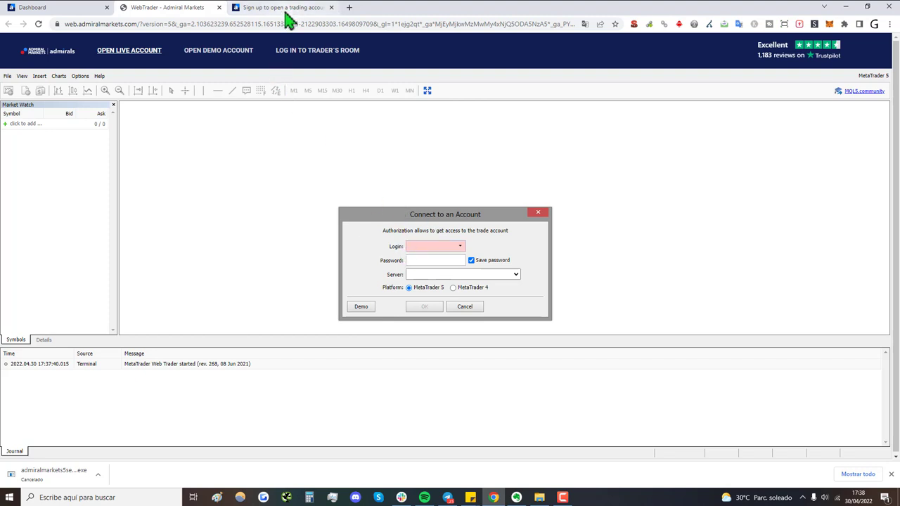
middle_click(286, 8)
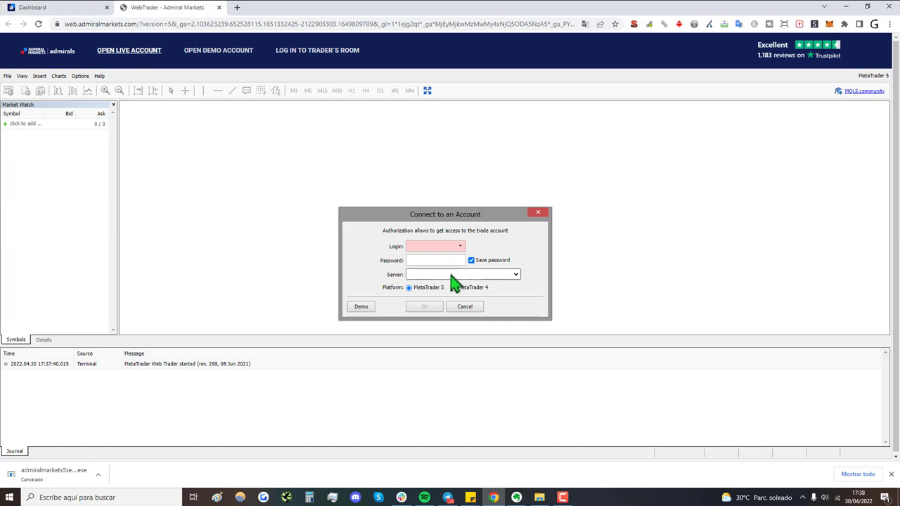
click(209, 50)
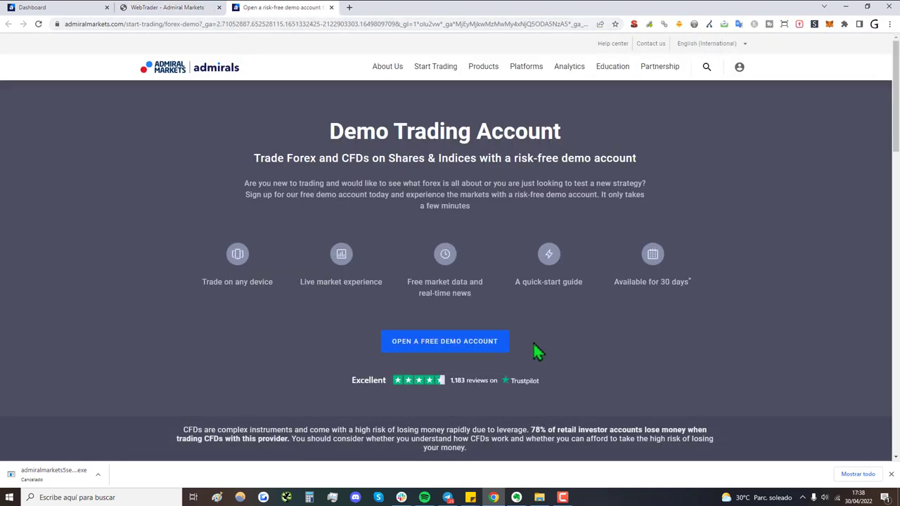
click(179, 14)
middle_click(251, 9)
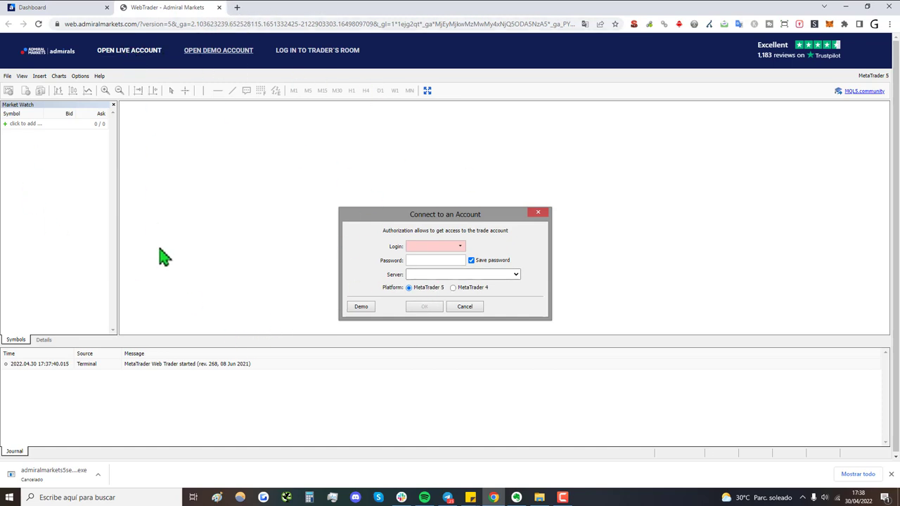
Step: Return to the Admirals account dashboard and view the Invest.MT5 live account with its available account actions
click(433, 247)
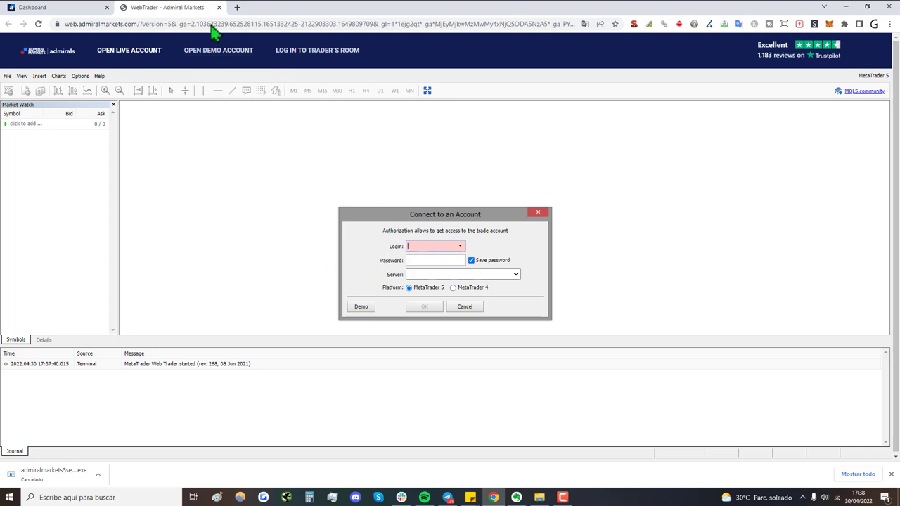
click(90, 8)
click(79, 143)
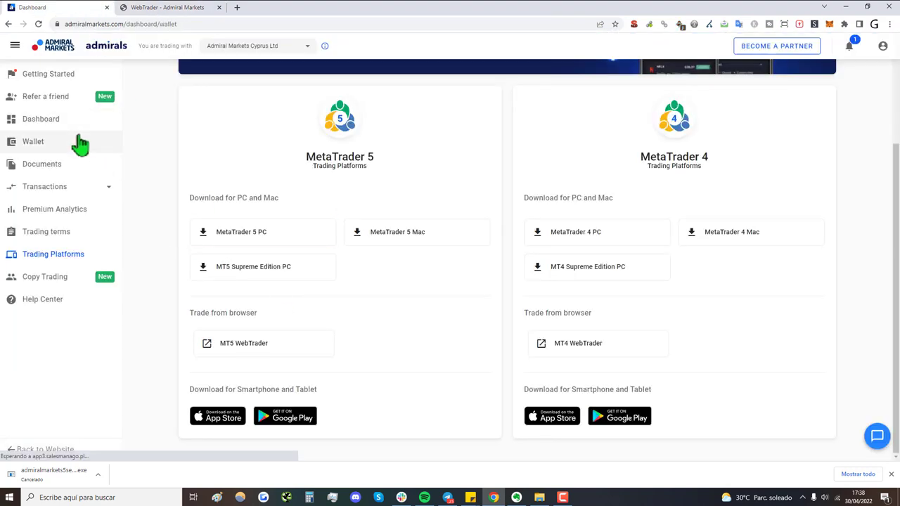
click(74, 117)
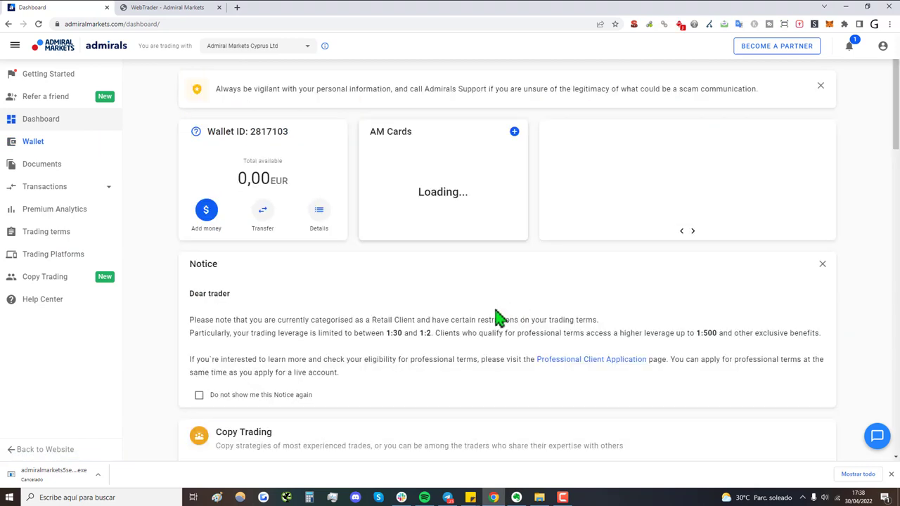
scroll(495, 319, down, 6)
scroll(411, 321, up, 2)
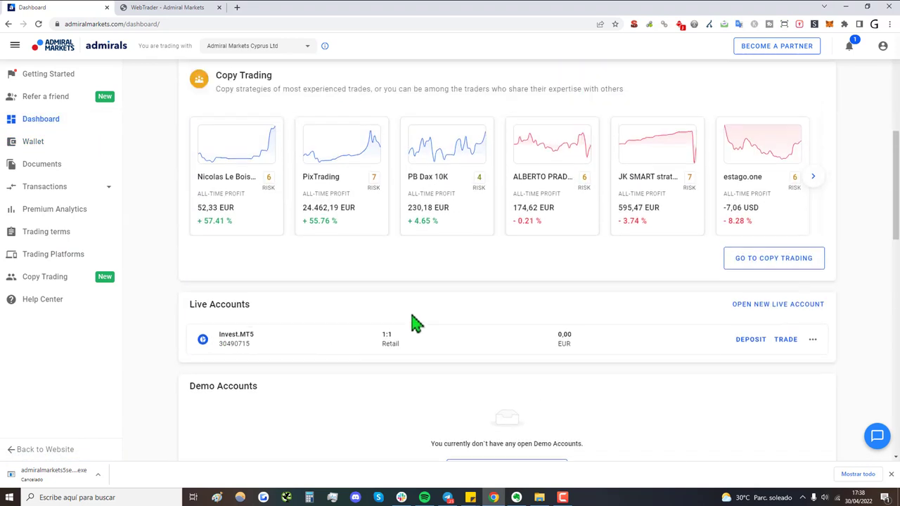
click(812, 369)
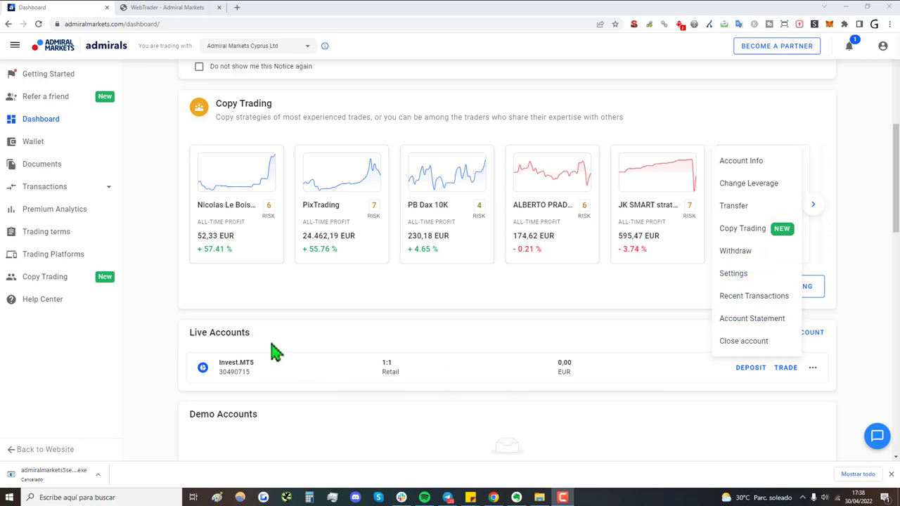
click(219, 368)
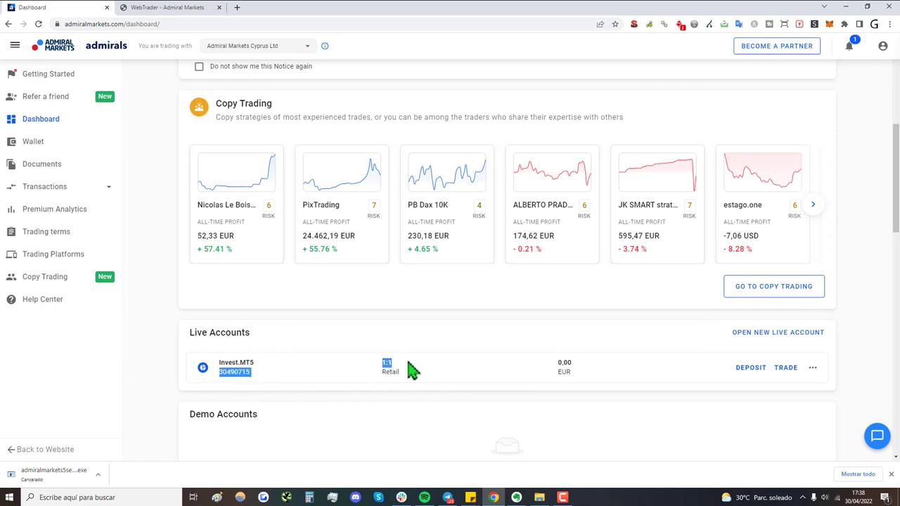
Step: Open the Invest.MT5 live account's settings and review the order cancellation options
click(812, 368)
click(733, 274)
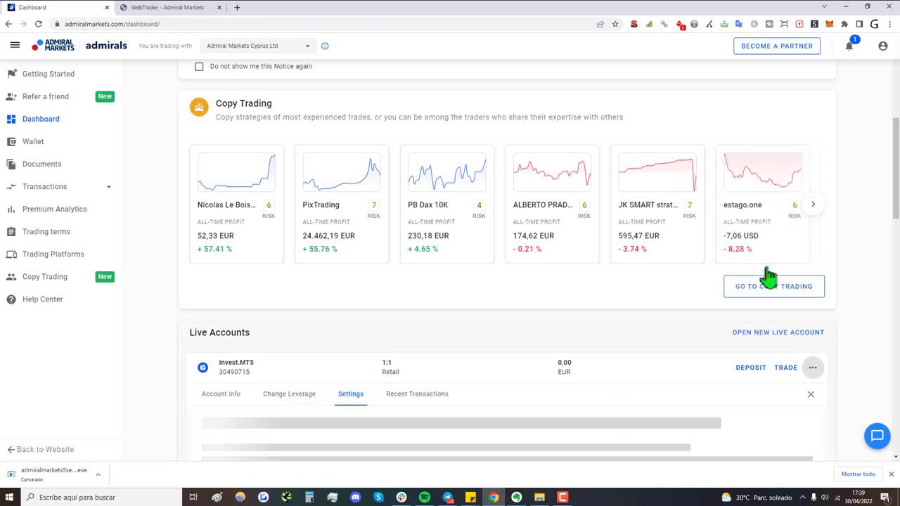
scroll(404, 341, down, 2)
scroll(349, 350, down, 2)
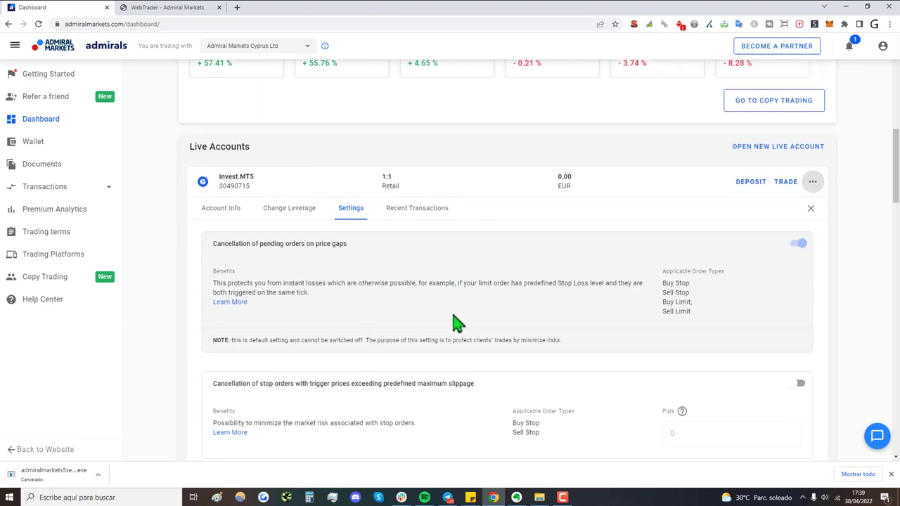
scroll(458, 263, up, 1)
Step: Copy the account number from the Invest.MT5 account info and paste it as the login in WebTrader's account connection dialog
click(813, 226)
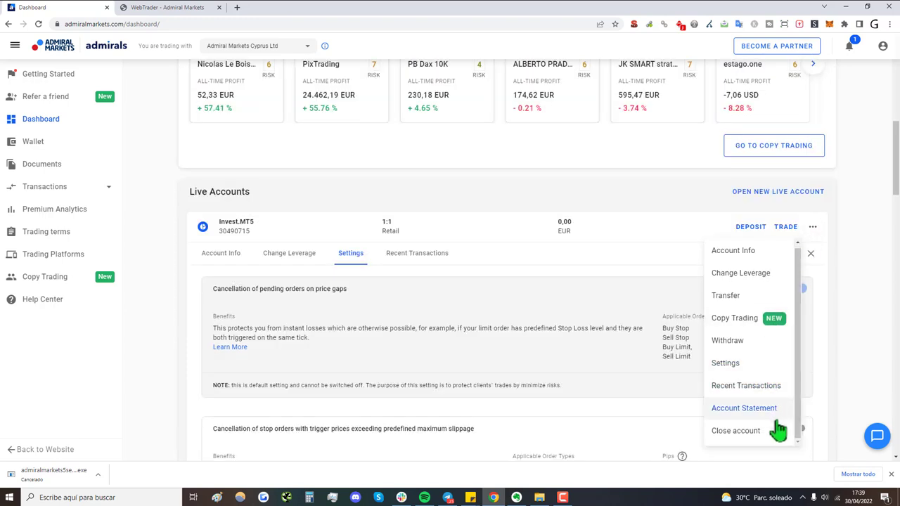
click(746, 252)
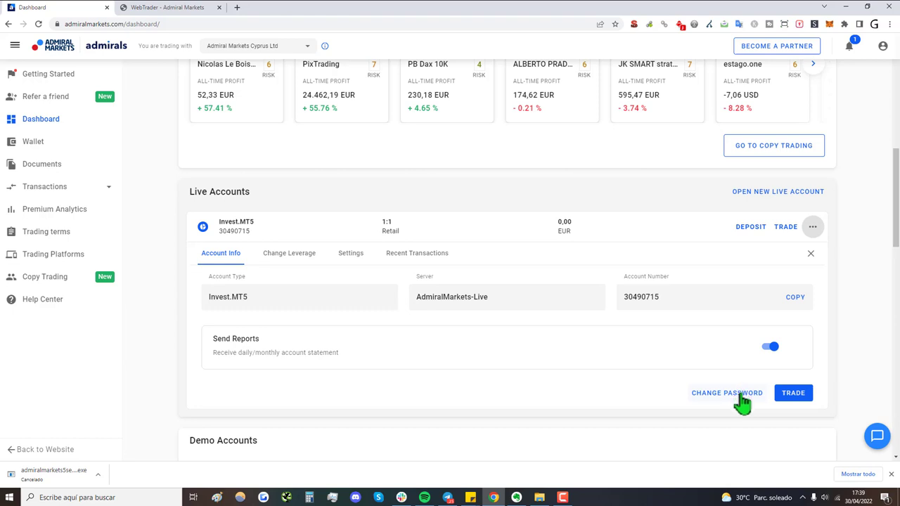
double_click(657, 297)
key(ctrl+c)
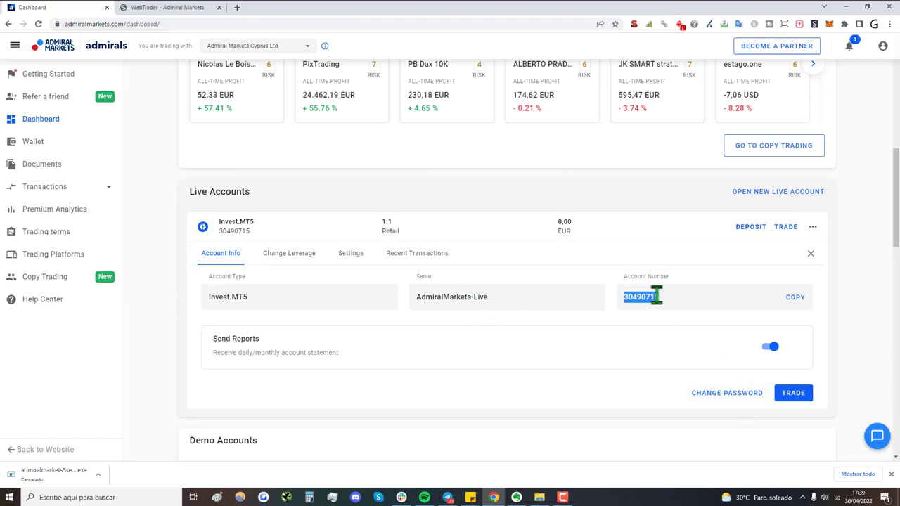
click(180, 8)
key(ctrl+v)
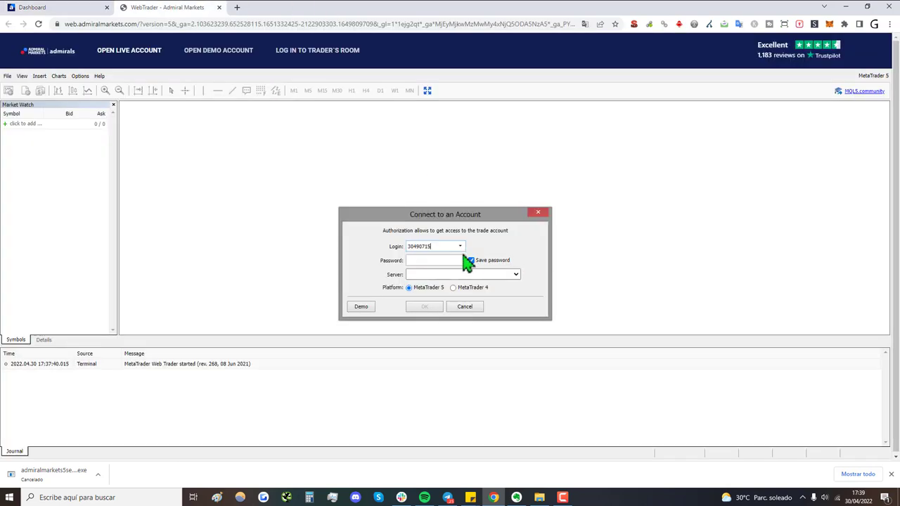
Step: Change the Invest.MT5 trading account's password on the dashboard, entering the new password in both fields and confirming it
click(98, 7)
click(720, 395)
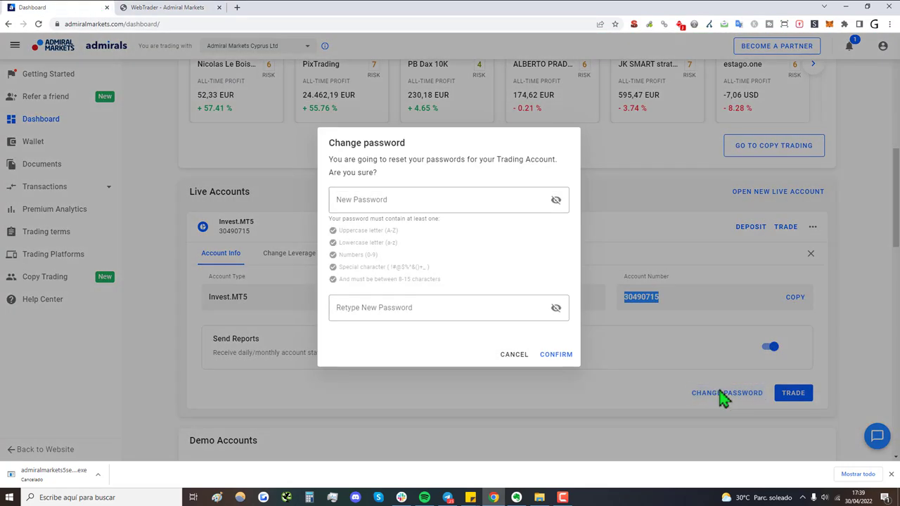
click(361, 197)
click(433, 250)
click(555, 355)
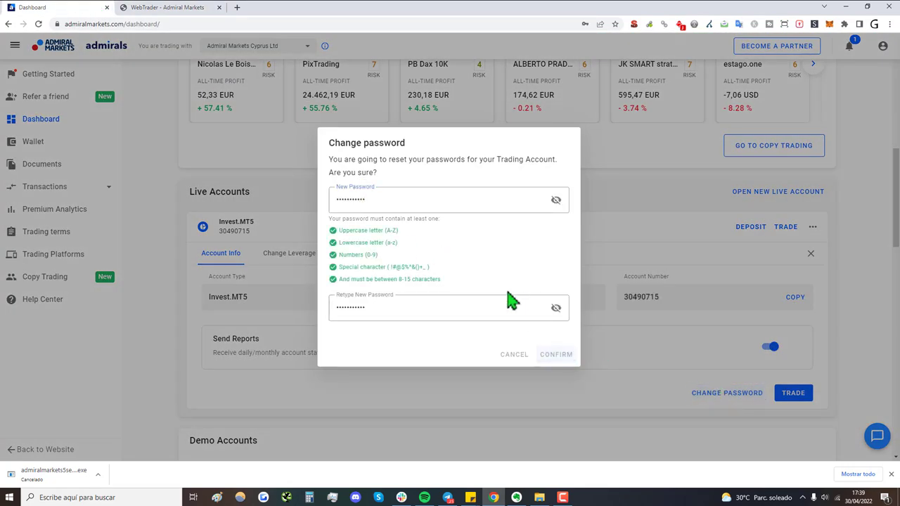
Step: Connect WebTrader to the live account by entering the account password and choosing the AdmiralMarkets-Live server with MetaTrader 5
click(202, 8)
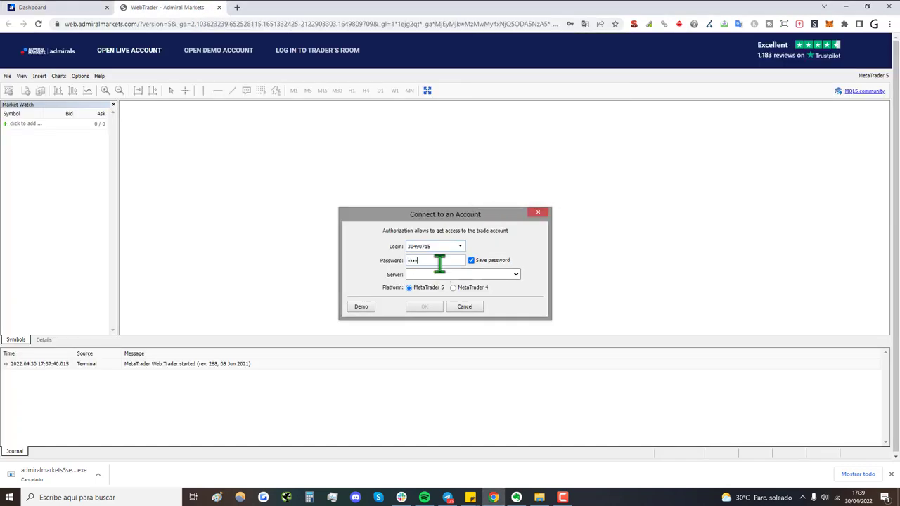
text(••)
click(457, 275)
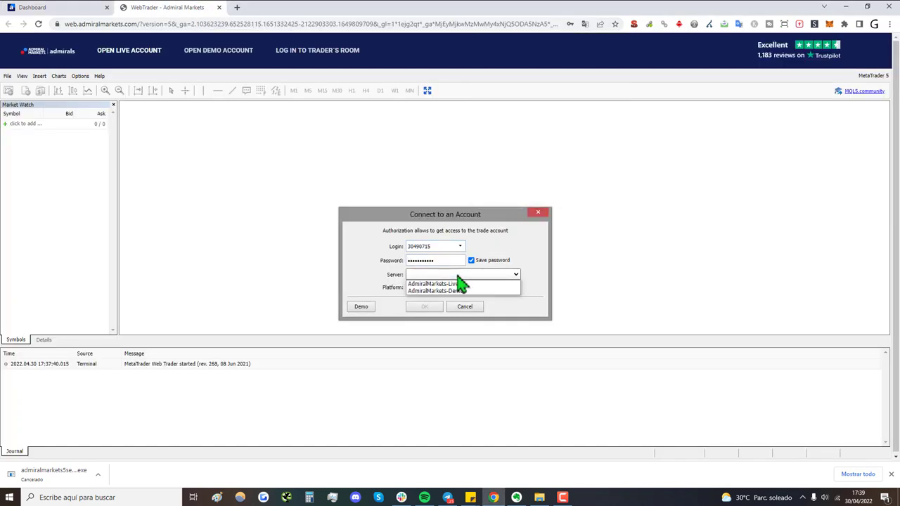
click(473, 285)
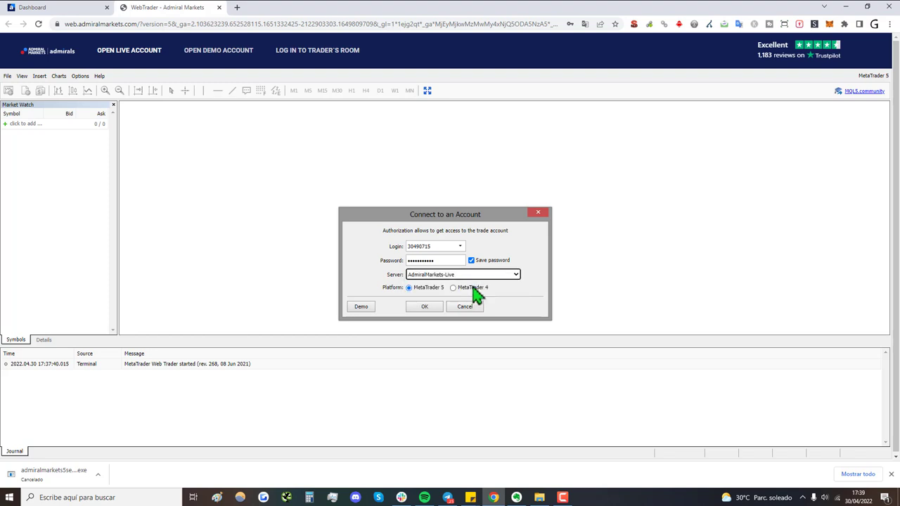
click(422, 307)
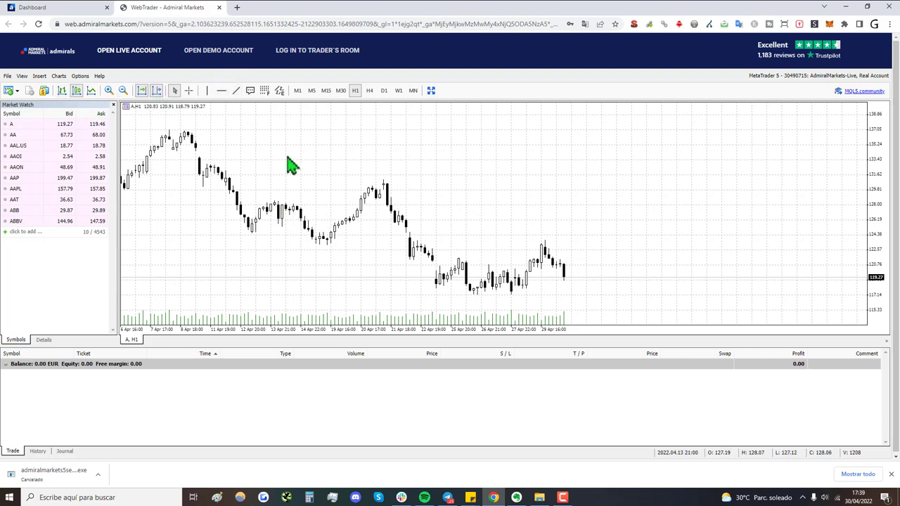
Step: Look through the Market Watch symbols and open the entry for adding a symbol, leaving it empty
click(23, 160)
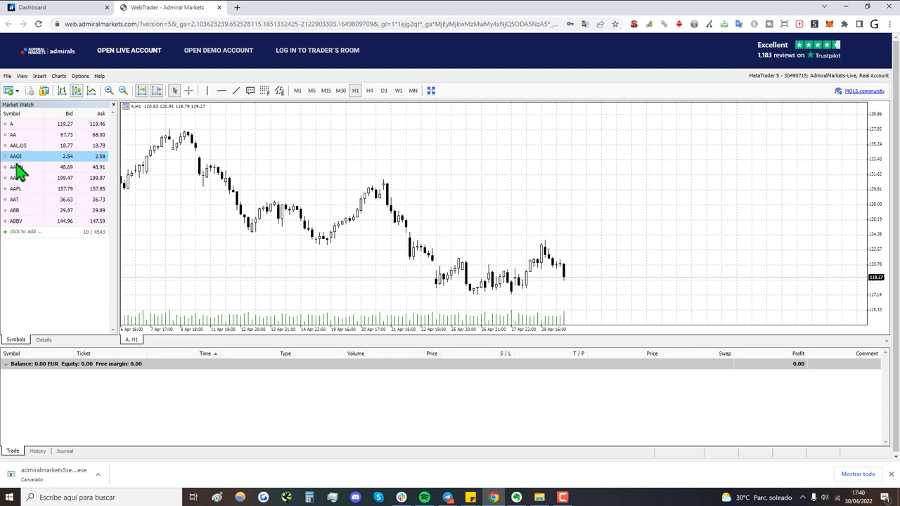
click(30, 191)
click(28, 232)
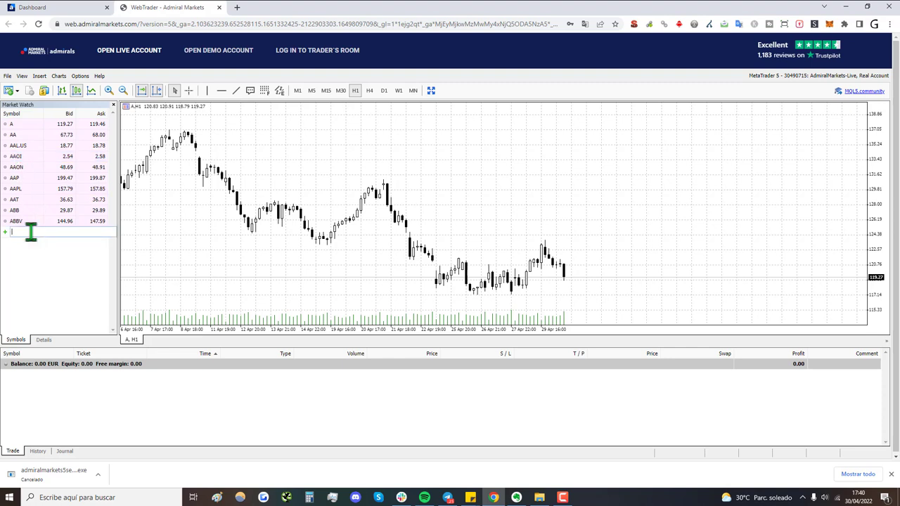
click(39, 250)
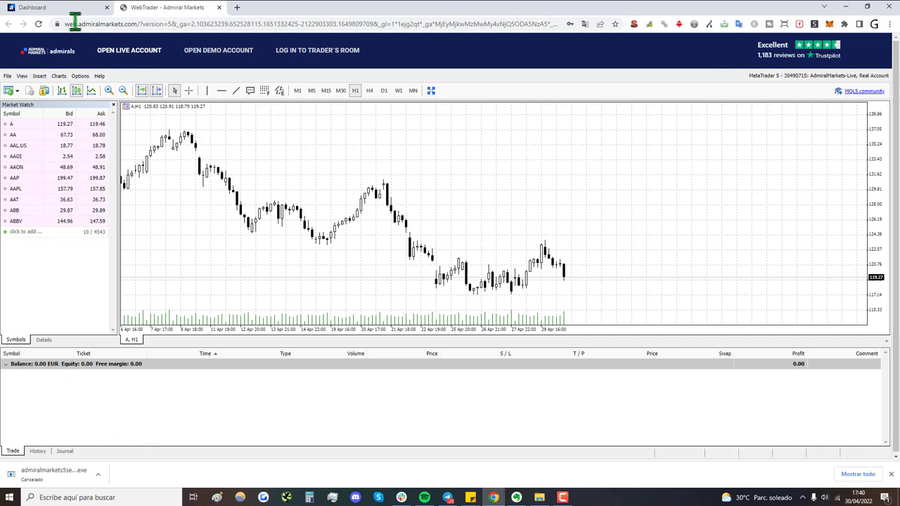
Step: Leave WebTrader for the Admirals dashboard and review the Copy Trading features and getting-started steps for subscribers
click(150, 56)
scroll(327, 344, down, 1)
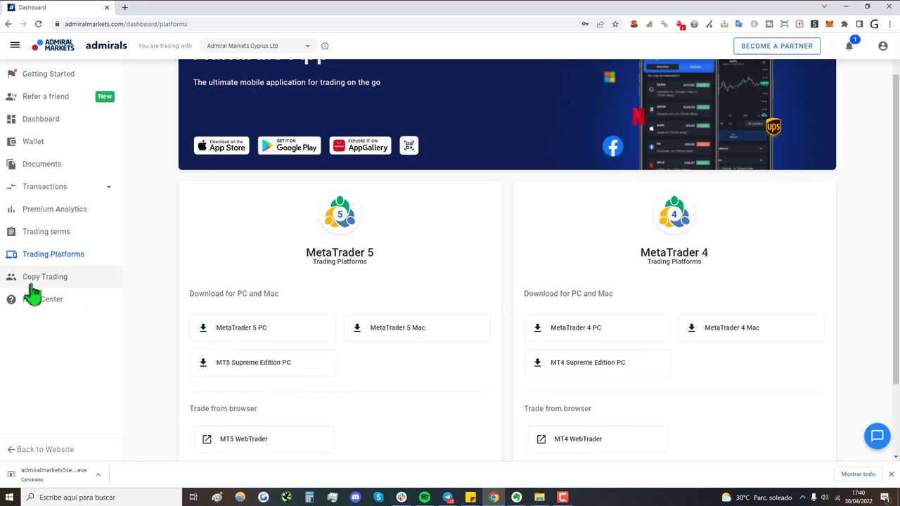
click(78, 281)
scroll(281, 267, down, 3)
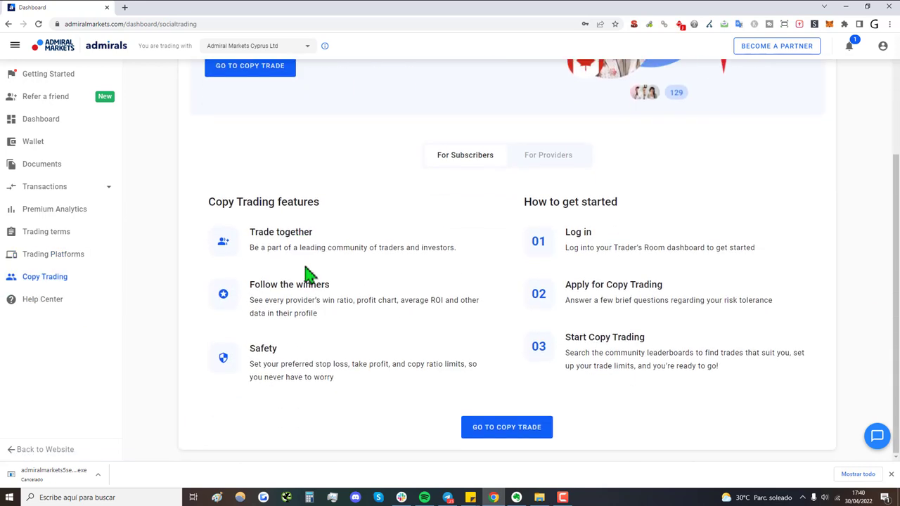
scroll(297, 281, up, 3)
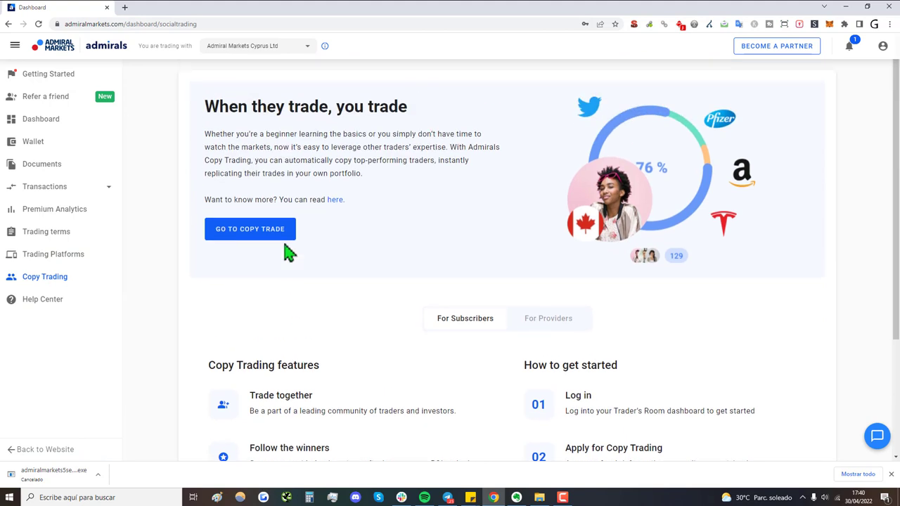
Step: Open the copy trade suitability test, leave it unanswered and return to the Copy Trading page
click(288, 241)
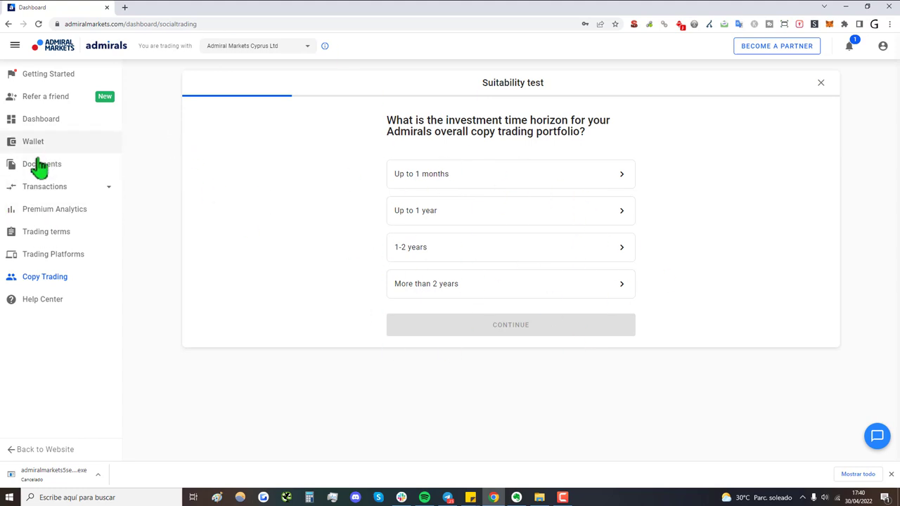
click(9, 24)
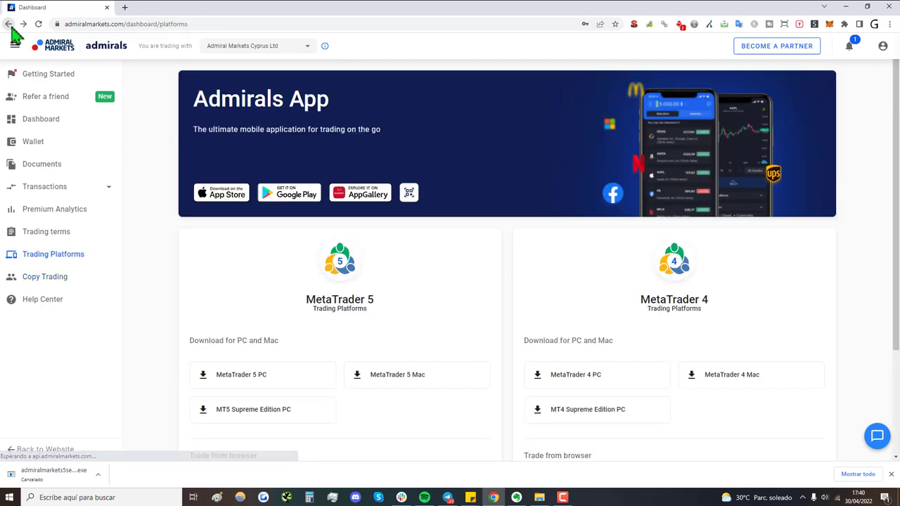
click(91, 279)
Step: Review the Copy Trading information for subscribers and switch to the features and getting-started steps for providers
scroll(539, 345, down, 1)
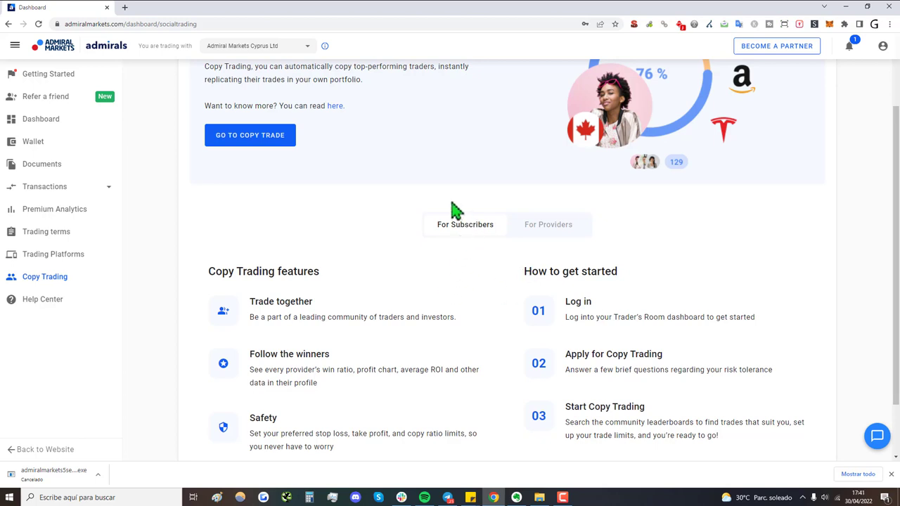
scroll(442, 246, up, 1)
scroll(429, 288, down, 1)
click(556, 226)
scroll(576, 270, down, 1)
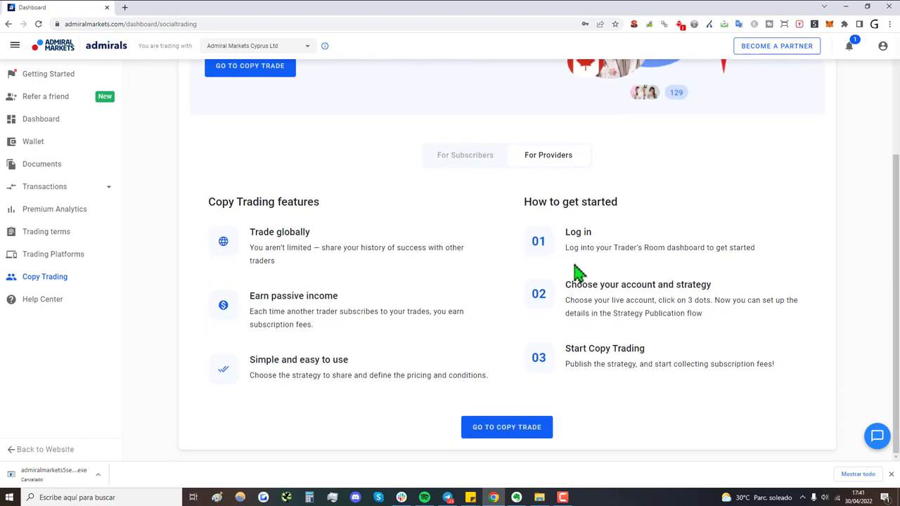
Step: Look over the Copy Trading features and getting-started steps for providers
scroll(555, 276, up, 1)
scroll(541, 274, up, 1)
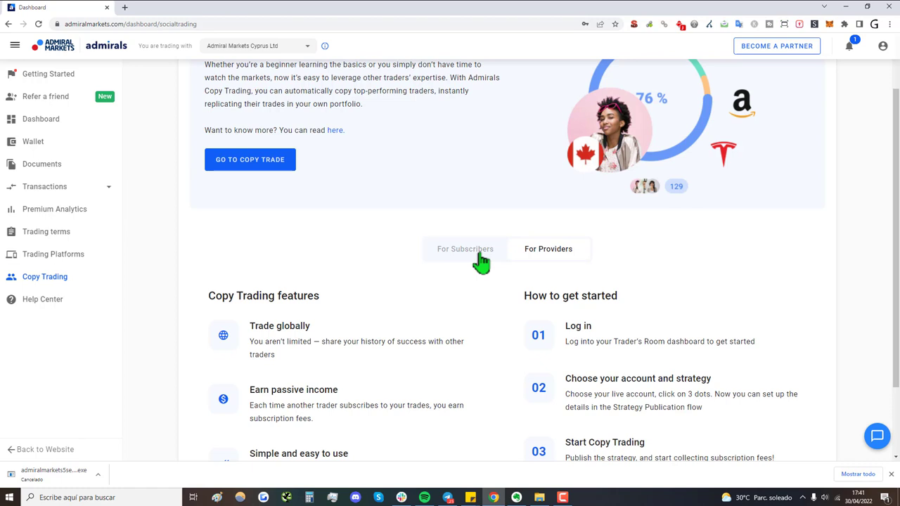
scroll(484, 257, down, 1)
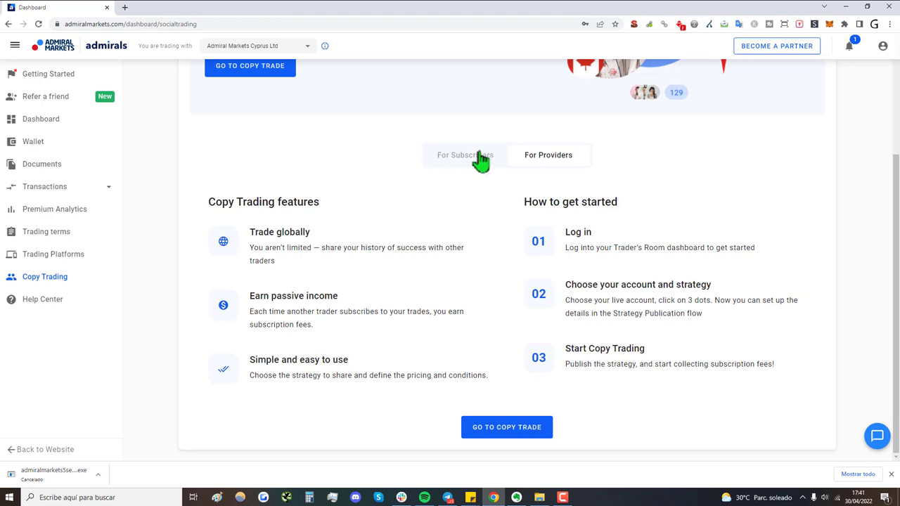
scroll(480, 161, up, 1)
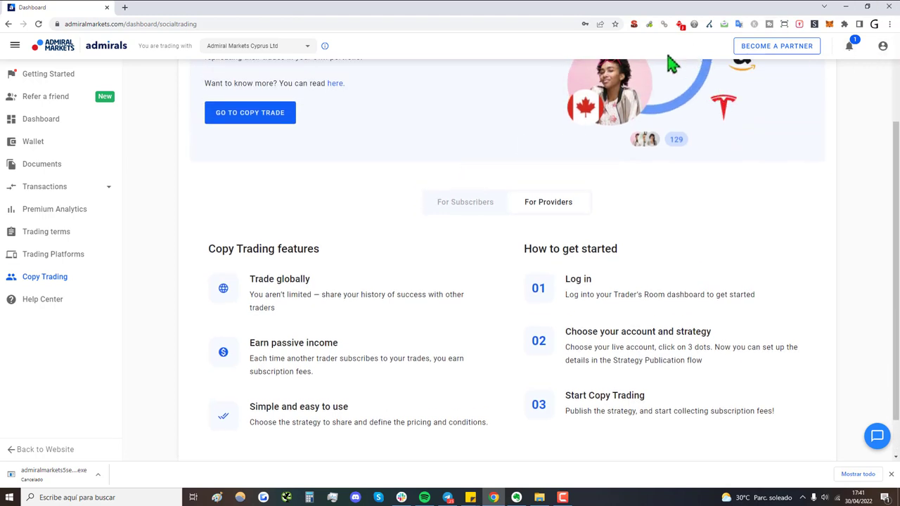
Step: Look at the My Profile options in the account menu without opening any of them
click(883, 48)
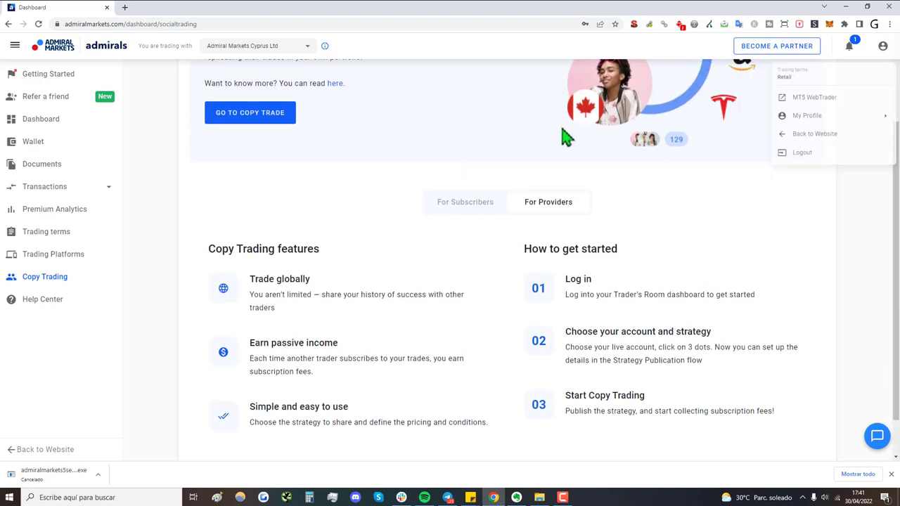
click(883, 46)
mouse_move(851, 132)
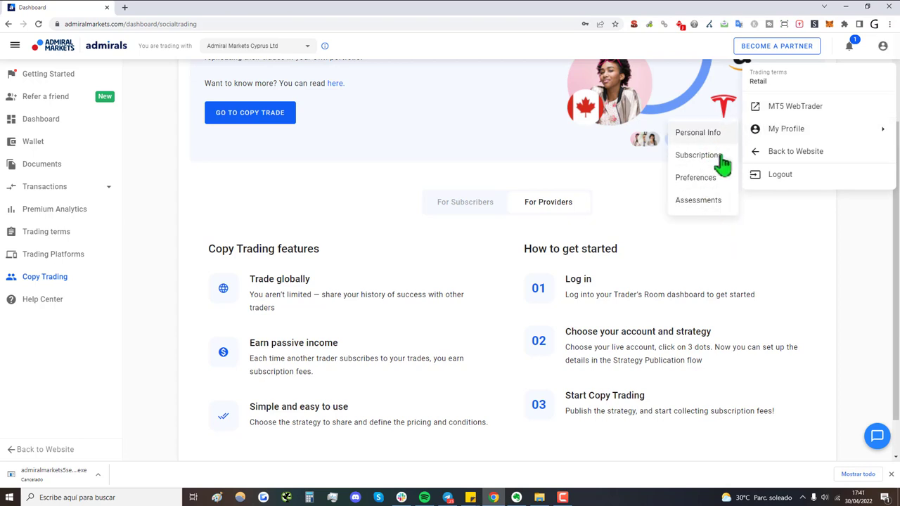
Step: Open the Help Center, browse its topics and recent activity articles, and close it to return to the Copy Trading page
click(68, 305)
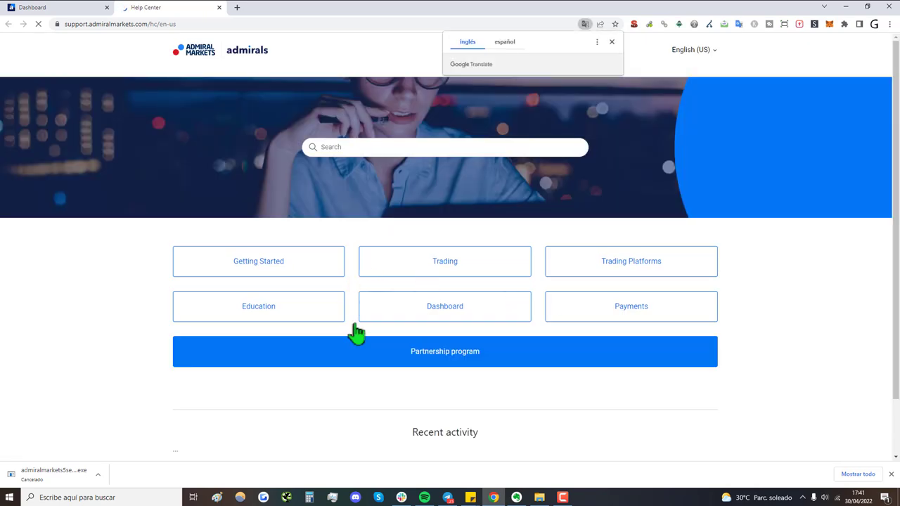
scroll(246, 316, down, 2)
scroll(621, 294, down, 2)
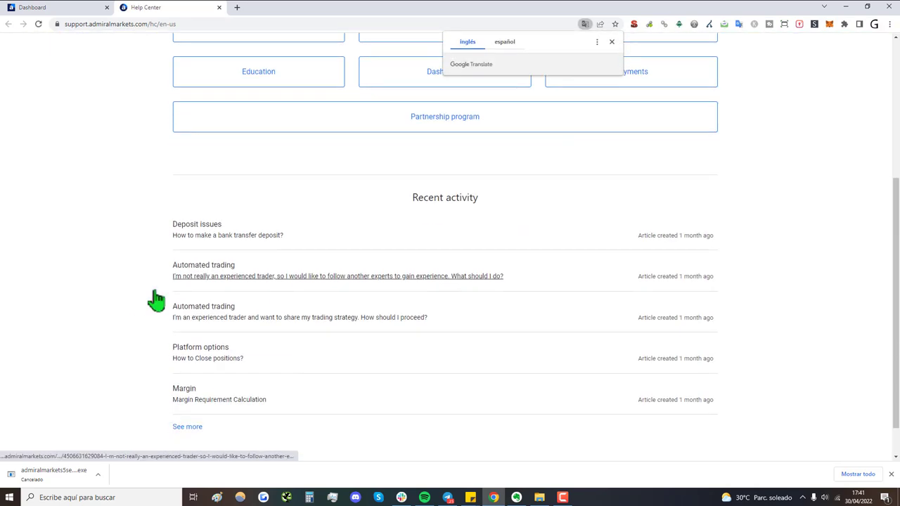
click(92, 10)
middle_click(161, 6)
scroll(734, 200, up, 2)
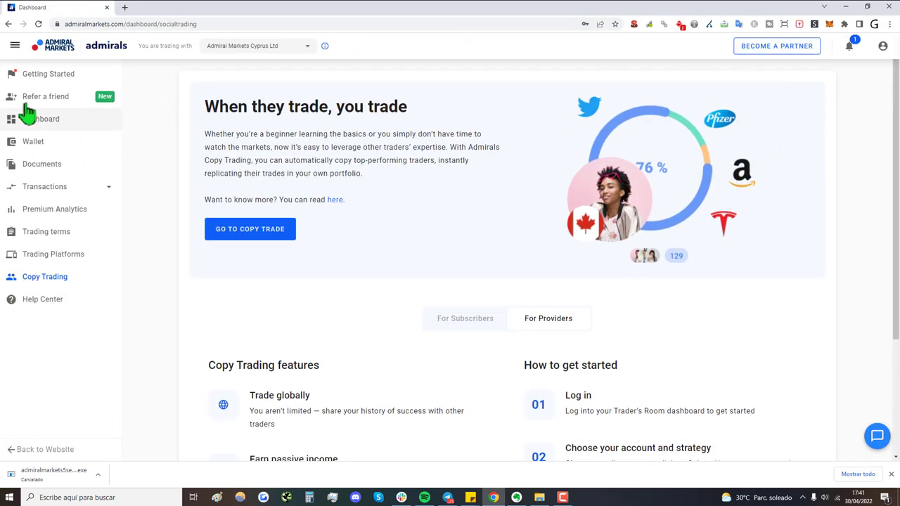
Step: Check the available Admiral Markets entities without switching, and open the Personal Info page of the profile
click(230, 47)
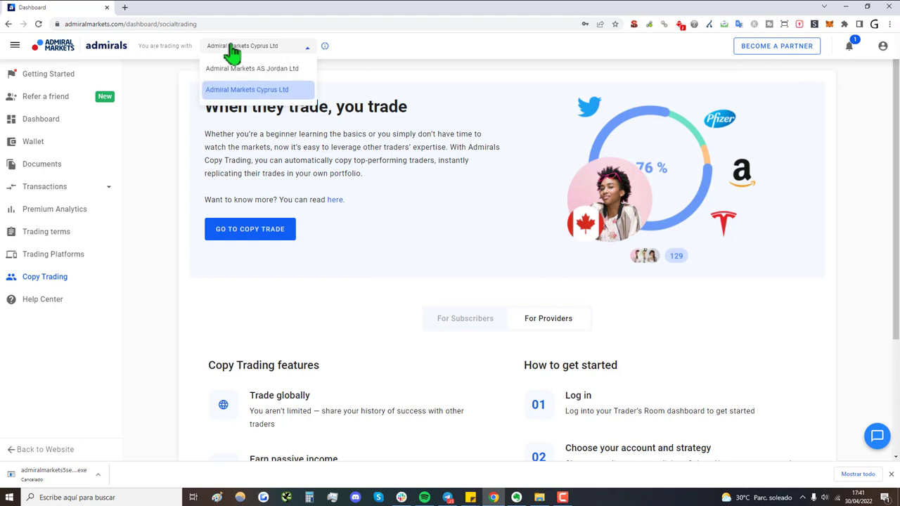
click(232, 48)
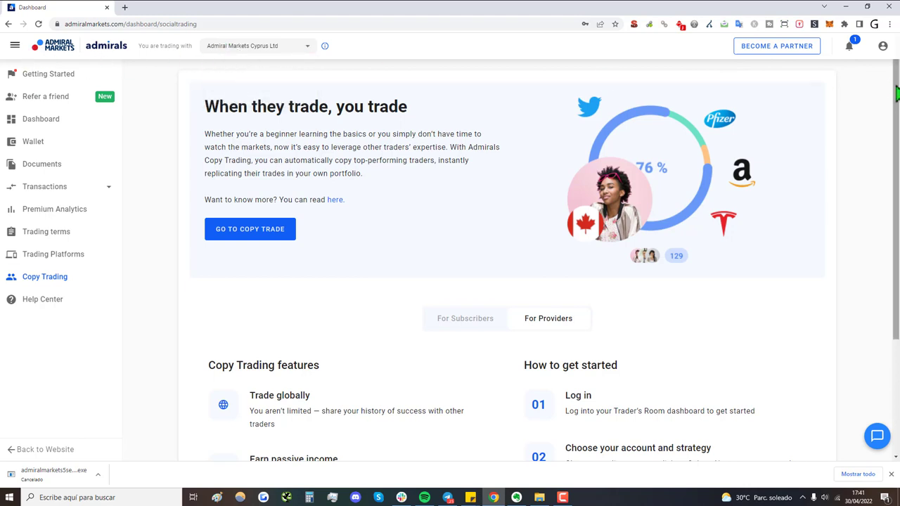
click(884, 47)
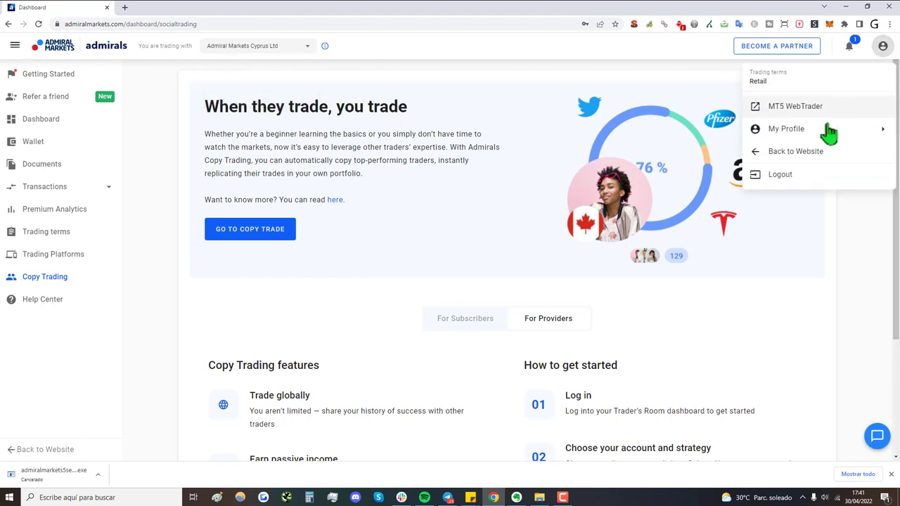
mouse_move(827, 135)
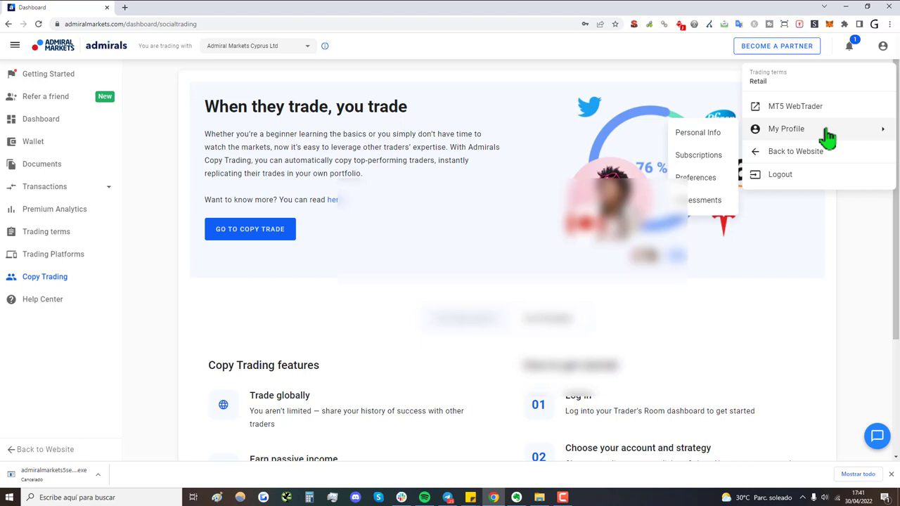
click(724, 134)
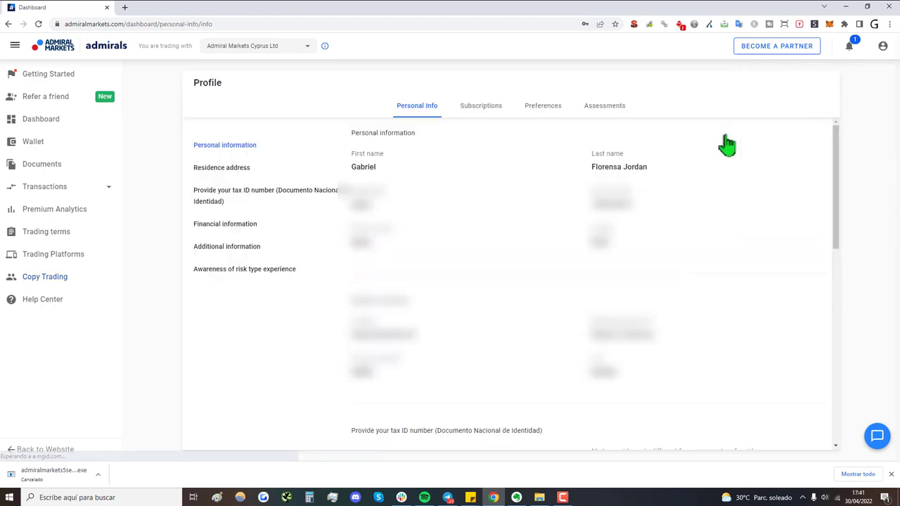
Step: Open the profile preferences and set the preferred language to Español
click(882, 48)
mouse_move(799, 132)
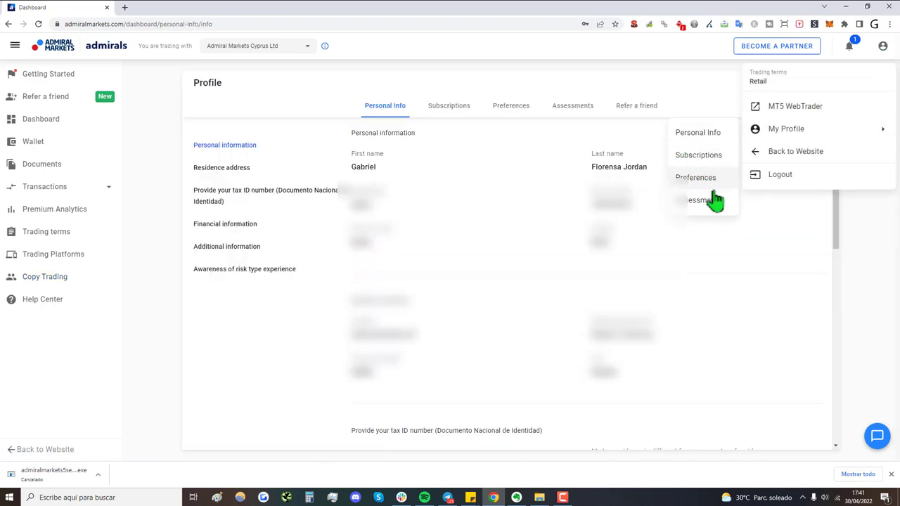
click(708, 180)
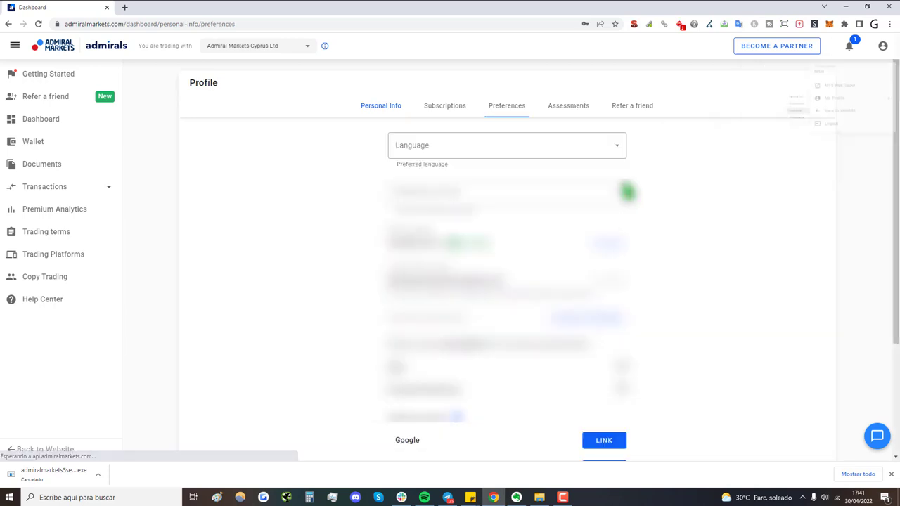
click(479, 154)
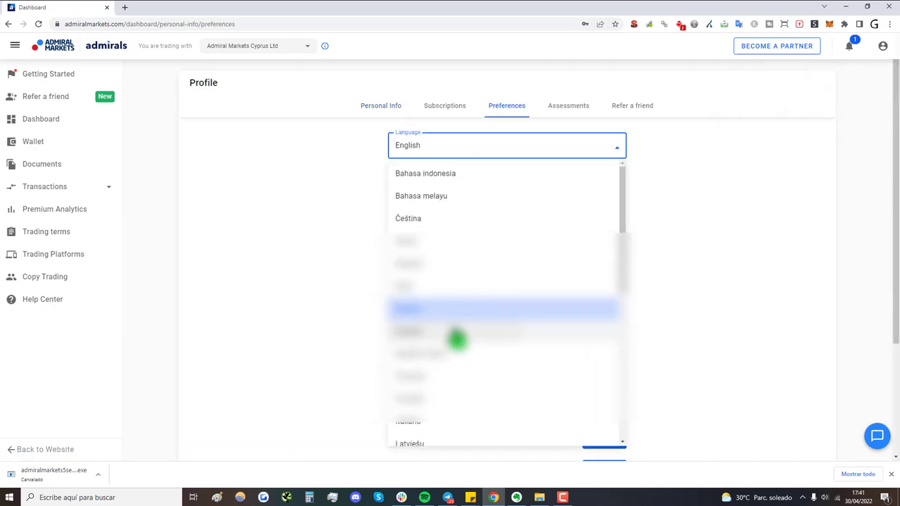
click(457, 334)
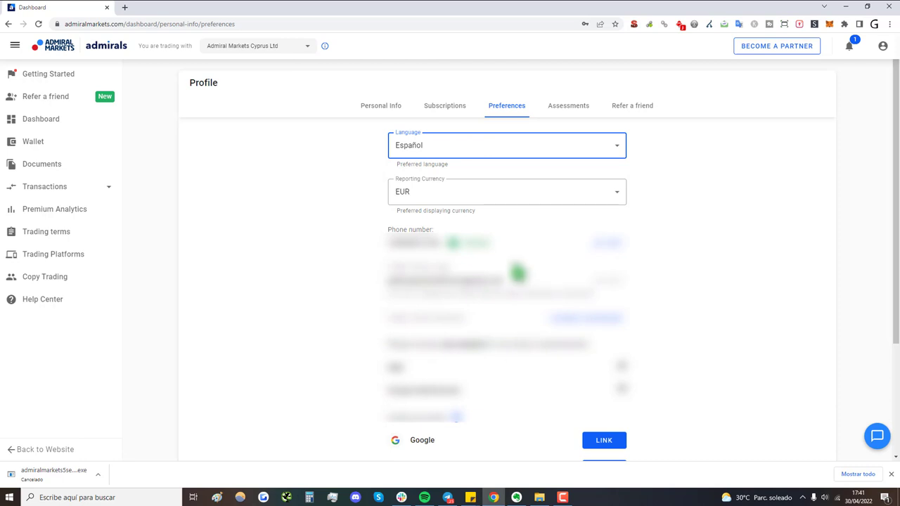